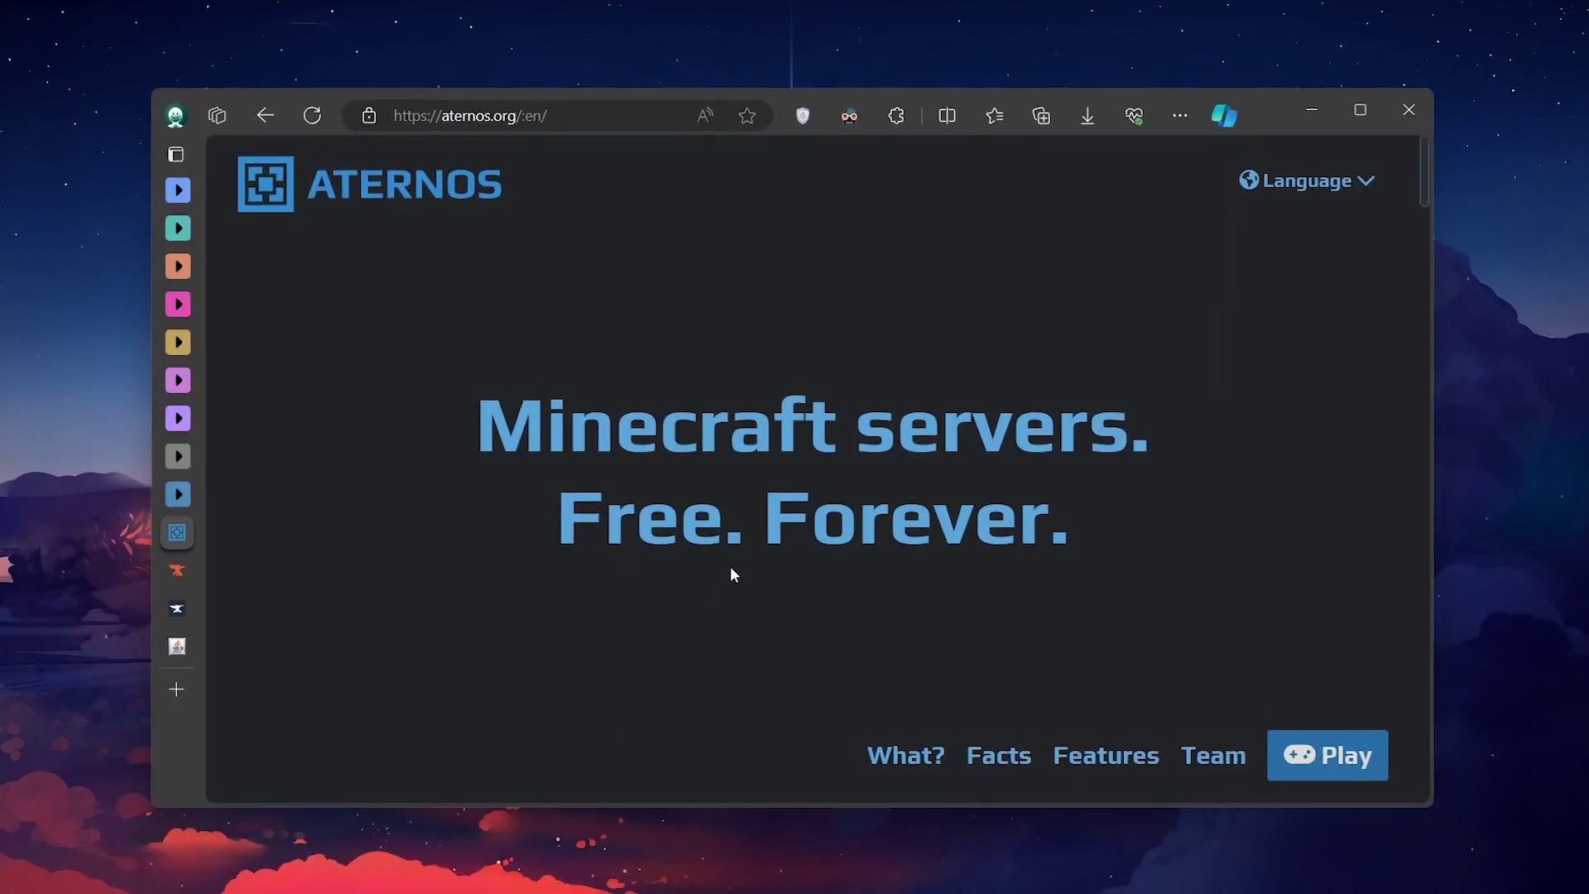
Create a new Java Edition server from the Servers list, leaving it offline.
{"action": "middle_click", "coordinate": [757, 542]}
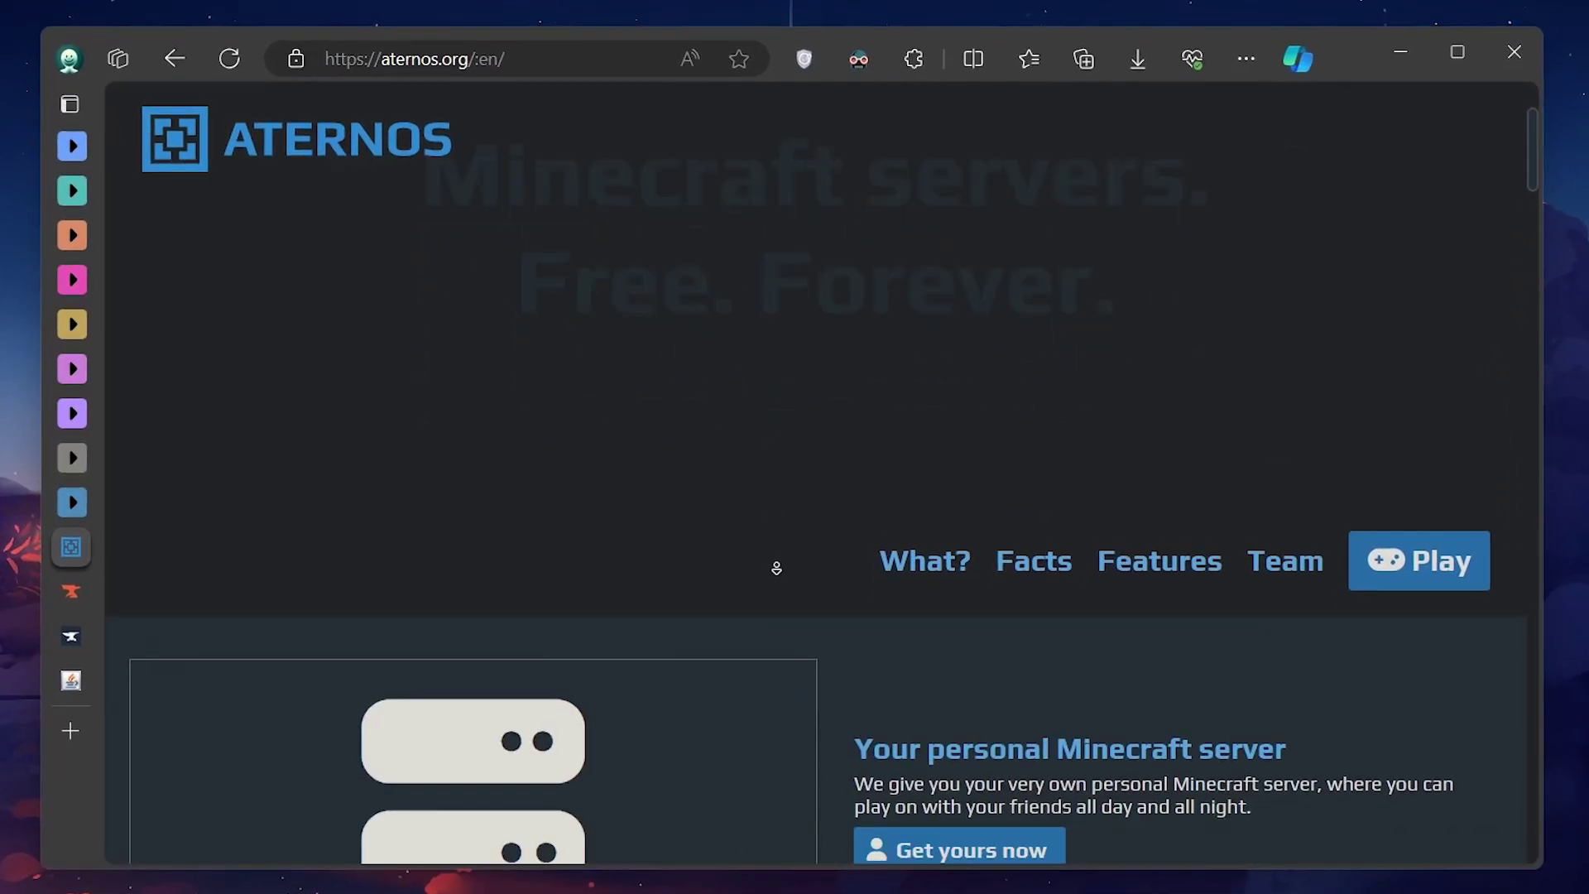
{"action": "scroll", "coordinate": [776, 568], "scroll_direction": "down", "scroll_amount": 3}
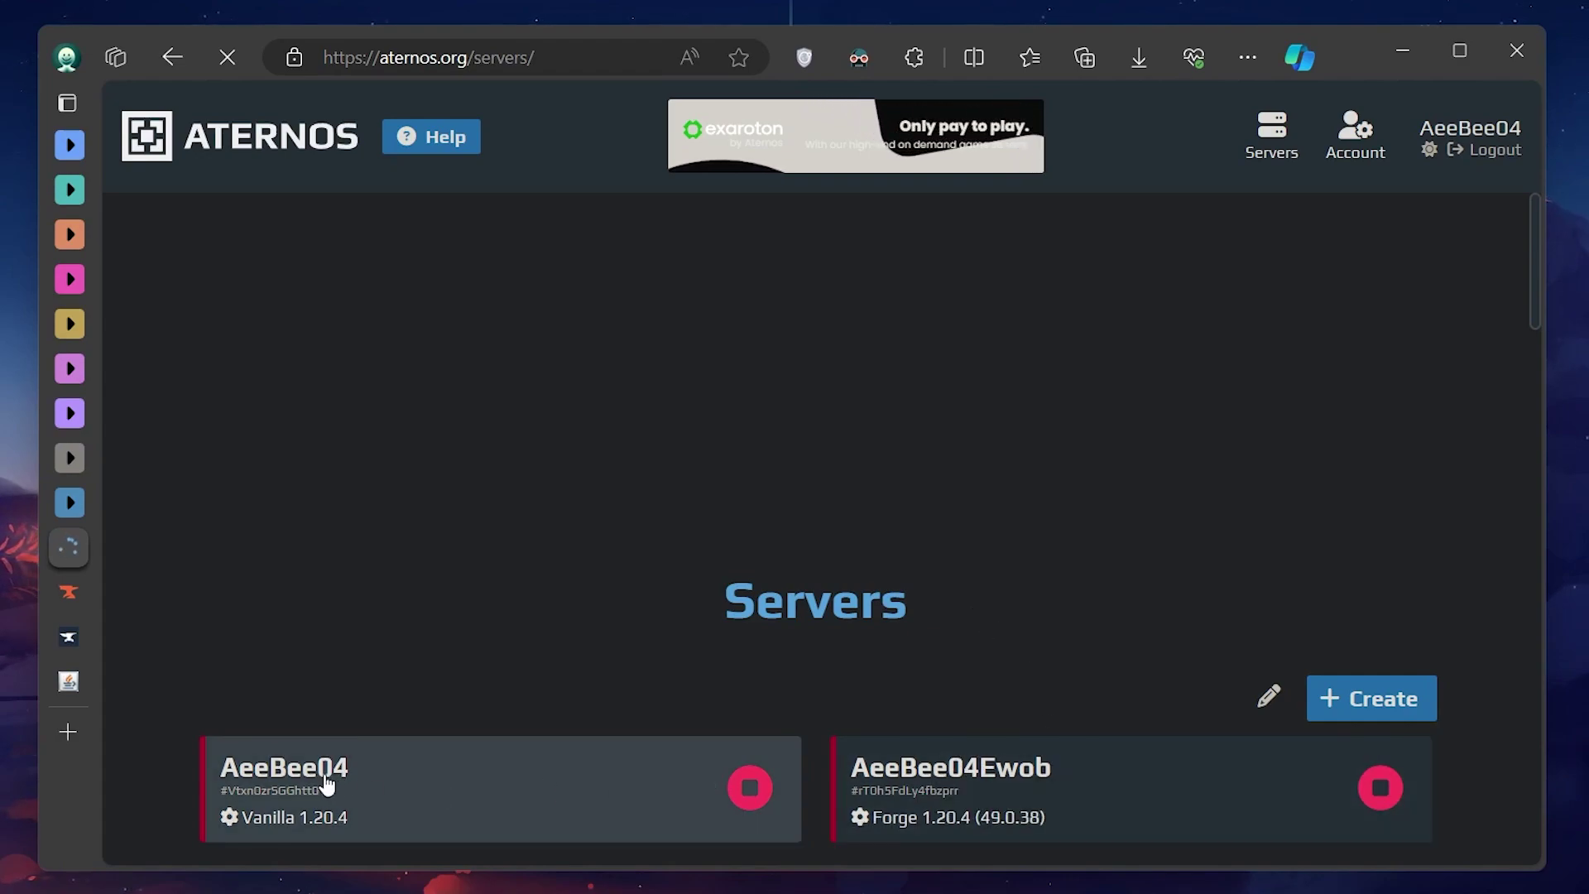
{"action": "left_click", "coordinate": [1335, 696]}
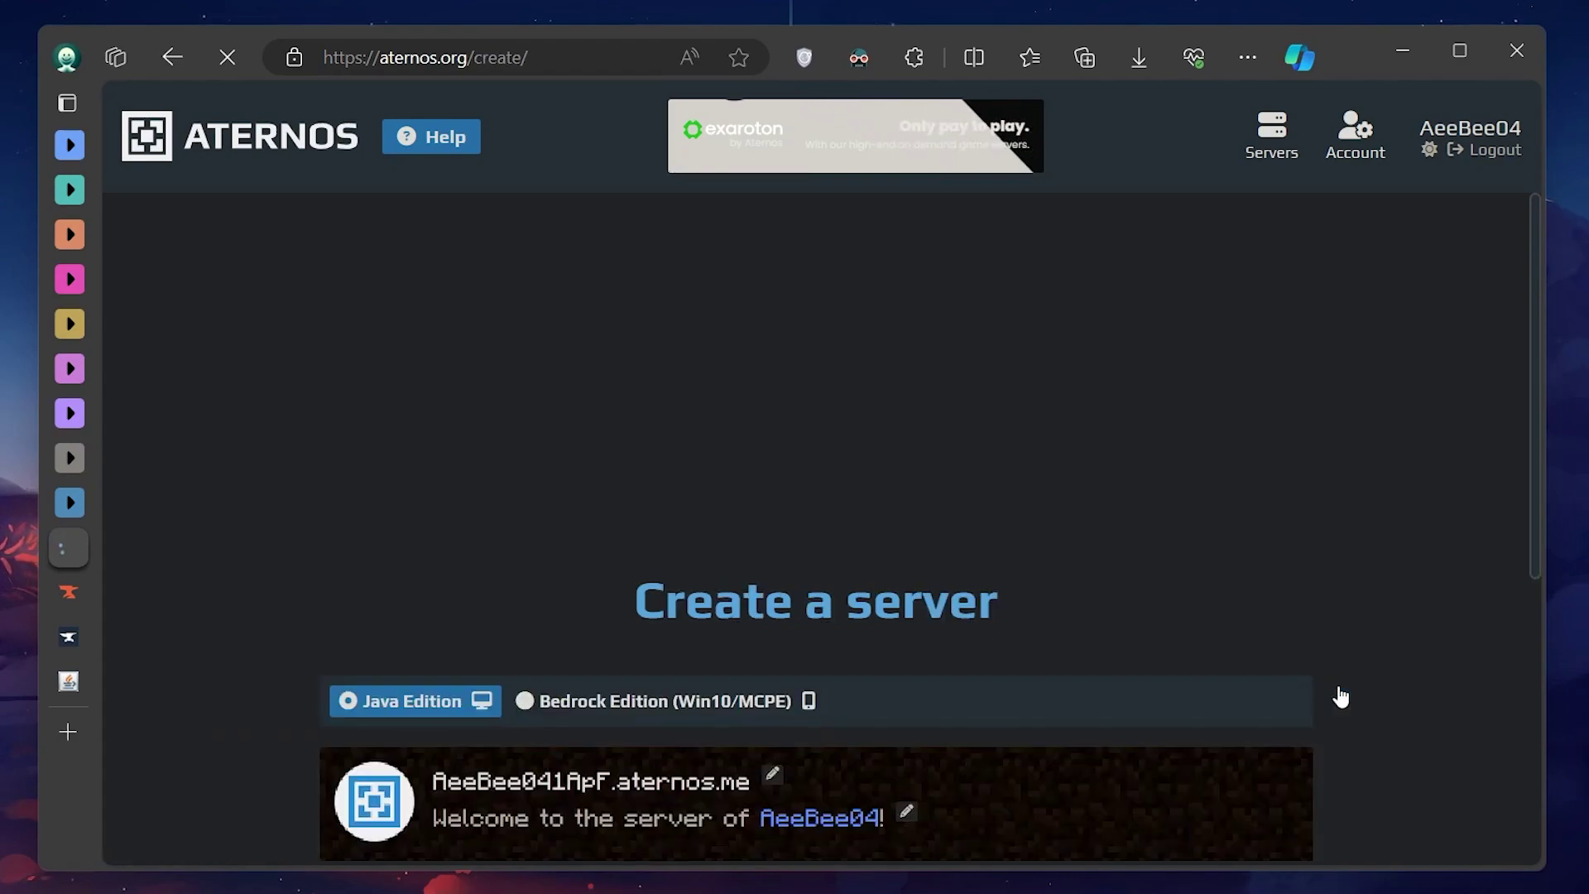
{"action": "scroll", "coordinate": [1344, 720], "scroll_direction": "down", "scroll_amount": 3}
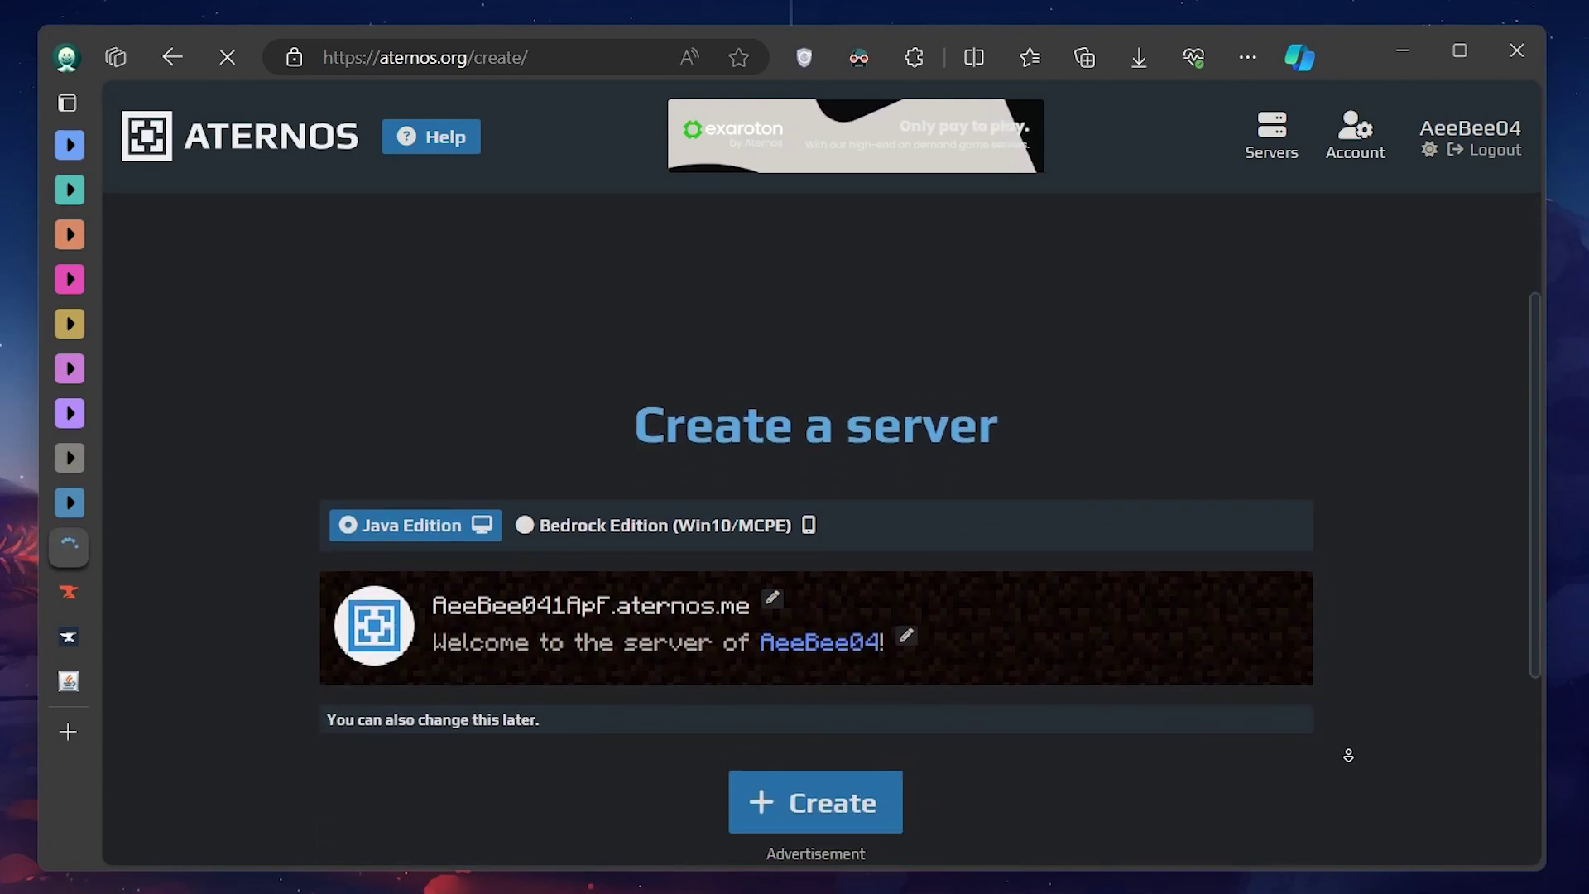
{"action": "left_click", "coordinate": [882, 720]}
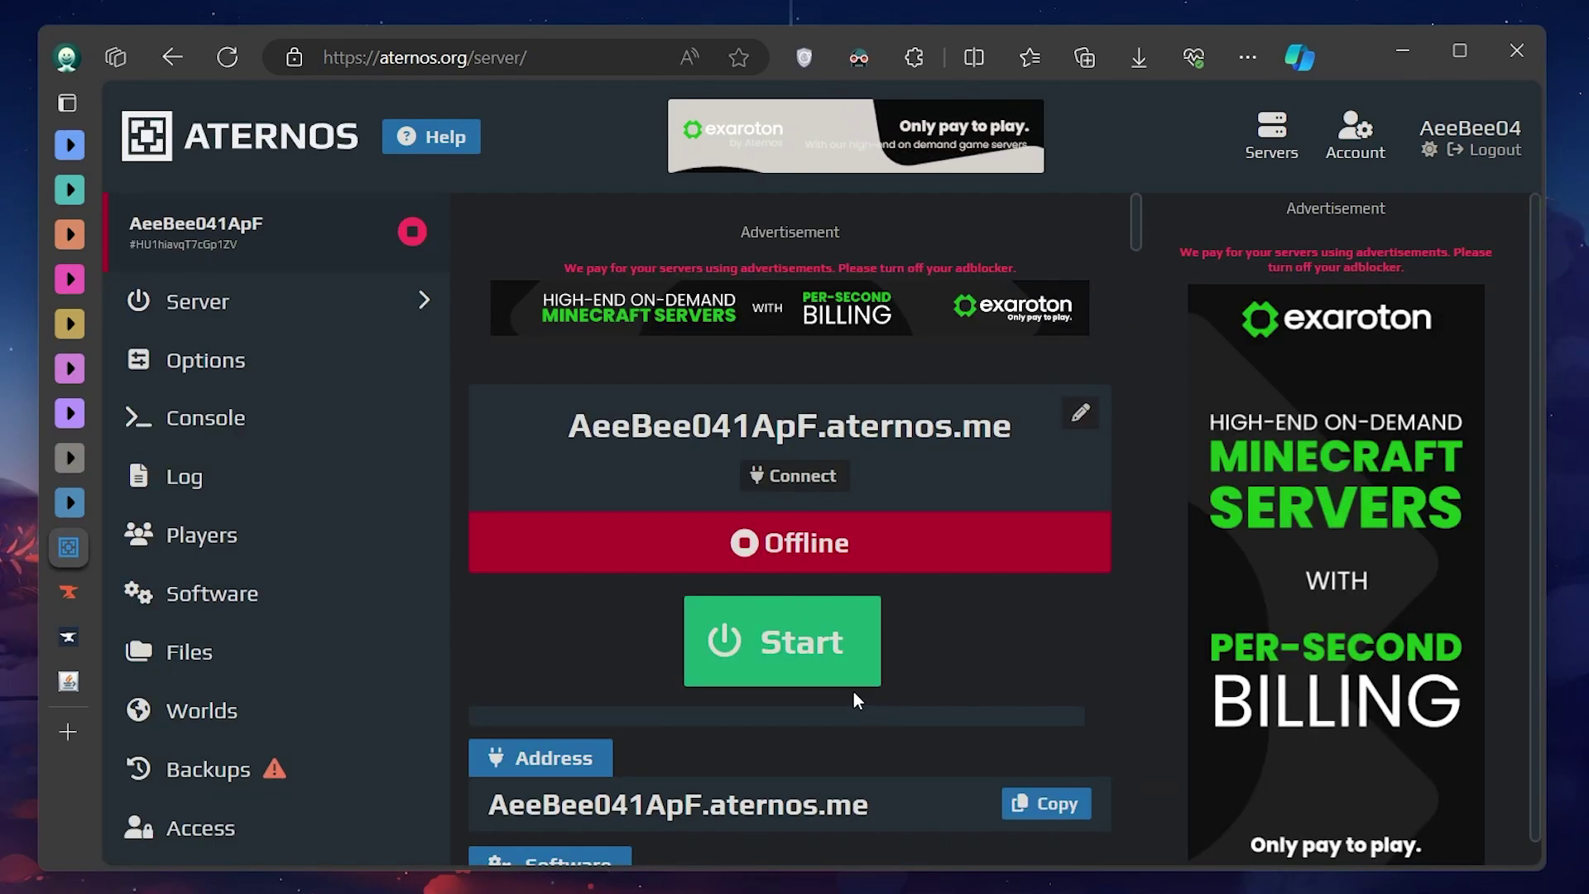
Choose Forge as server software to list its versions, headed by 1.20.4 (49.0.38).
{"action": "left_click", "coordinate": [403, 611]}
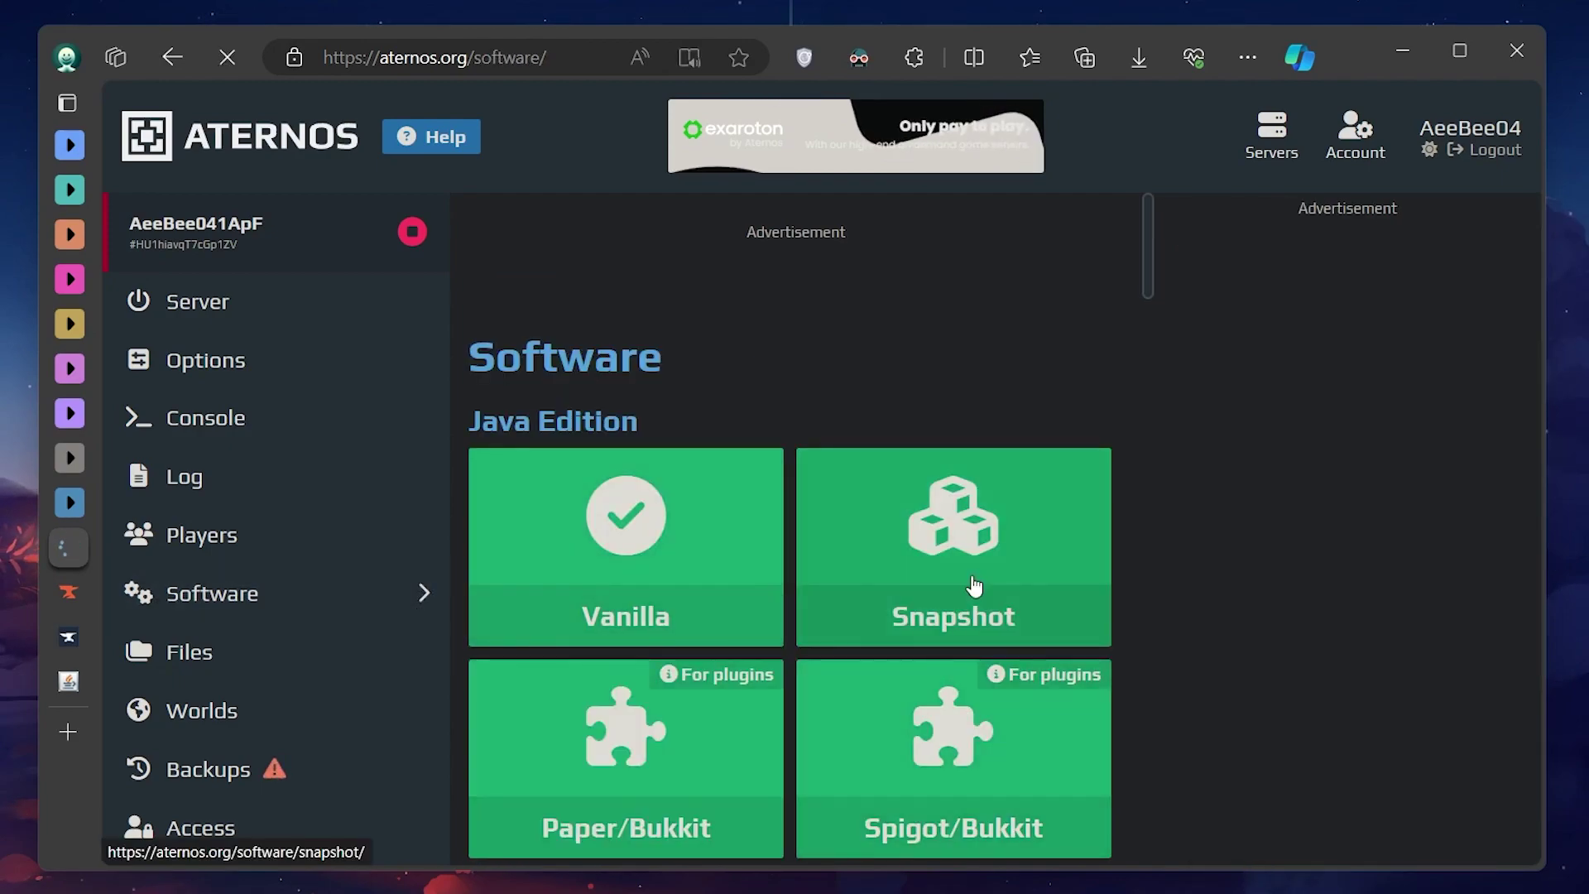
{"action": "scroll", "coordinate": [974, 586], "scroll_direction": "down", "scroll_amount": 5}
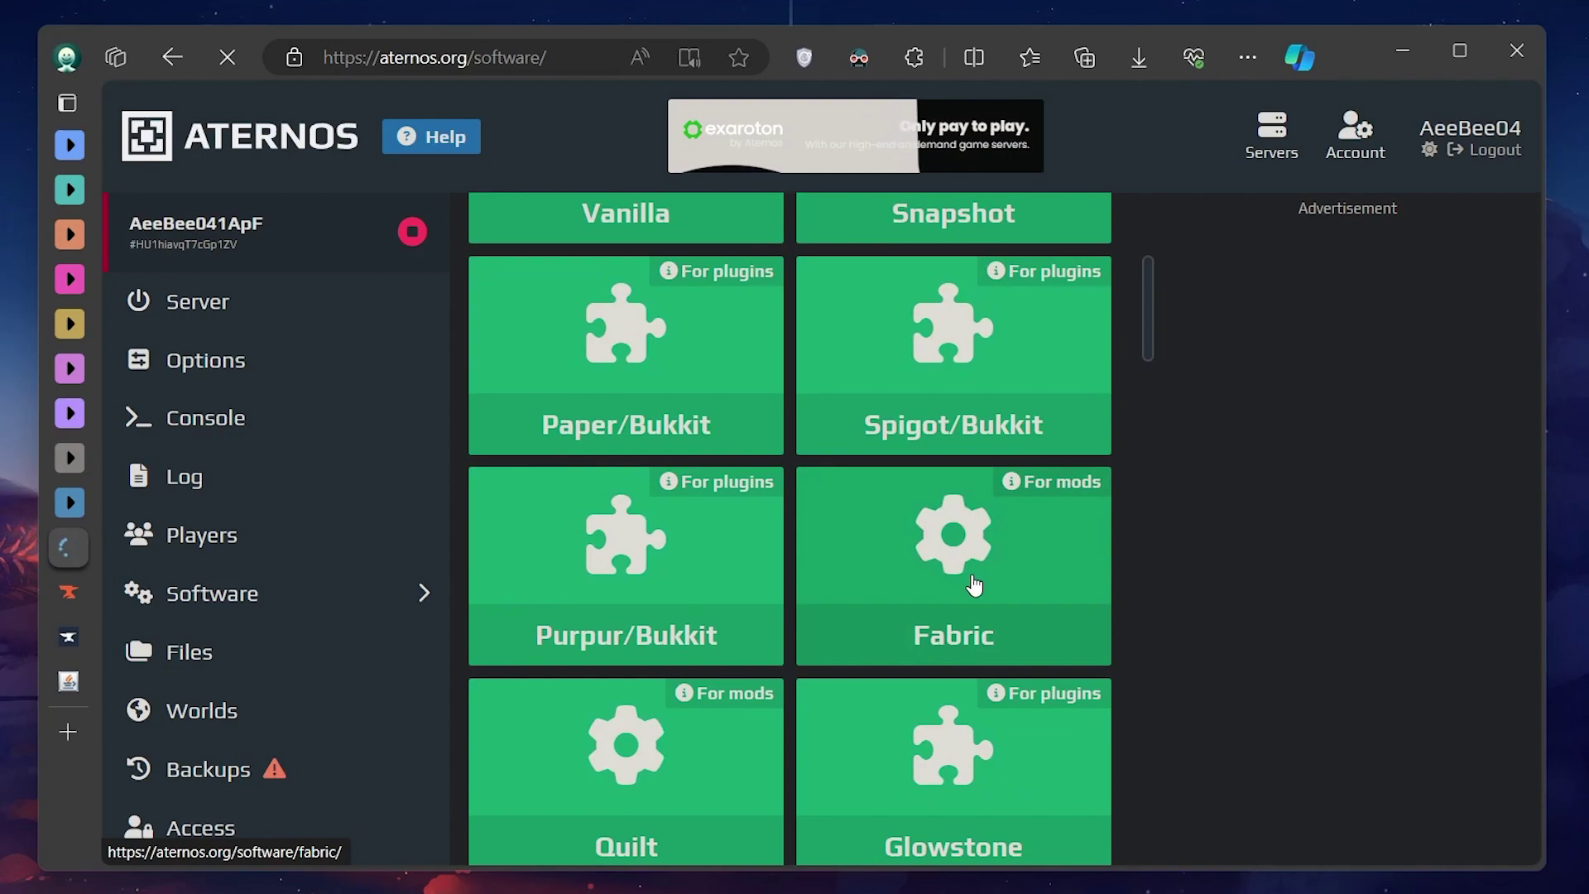
{"action": "scroll", "coordinate": [974, 586], "scroll_direction": "down", "scroll_amount": 4}
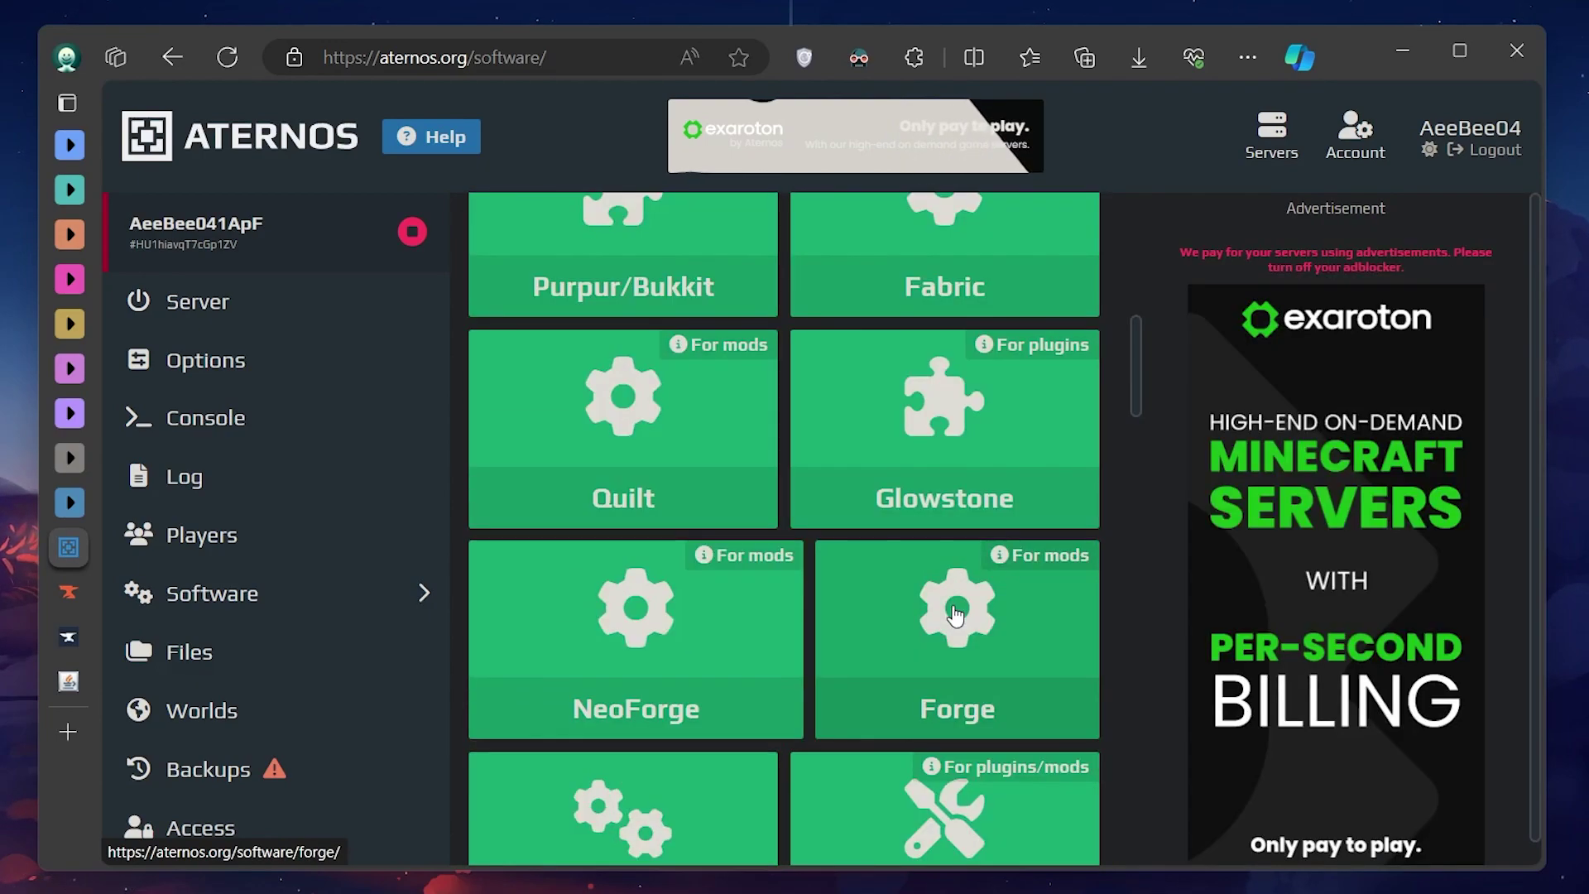
{"action": "left_click", "coordinate": [956, 613]}
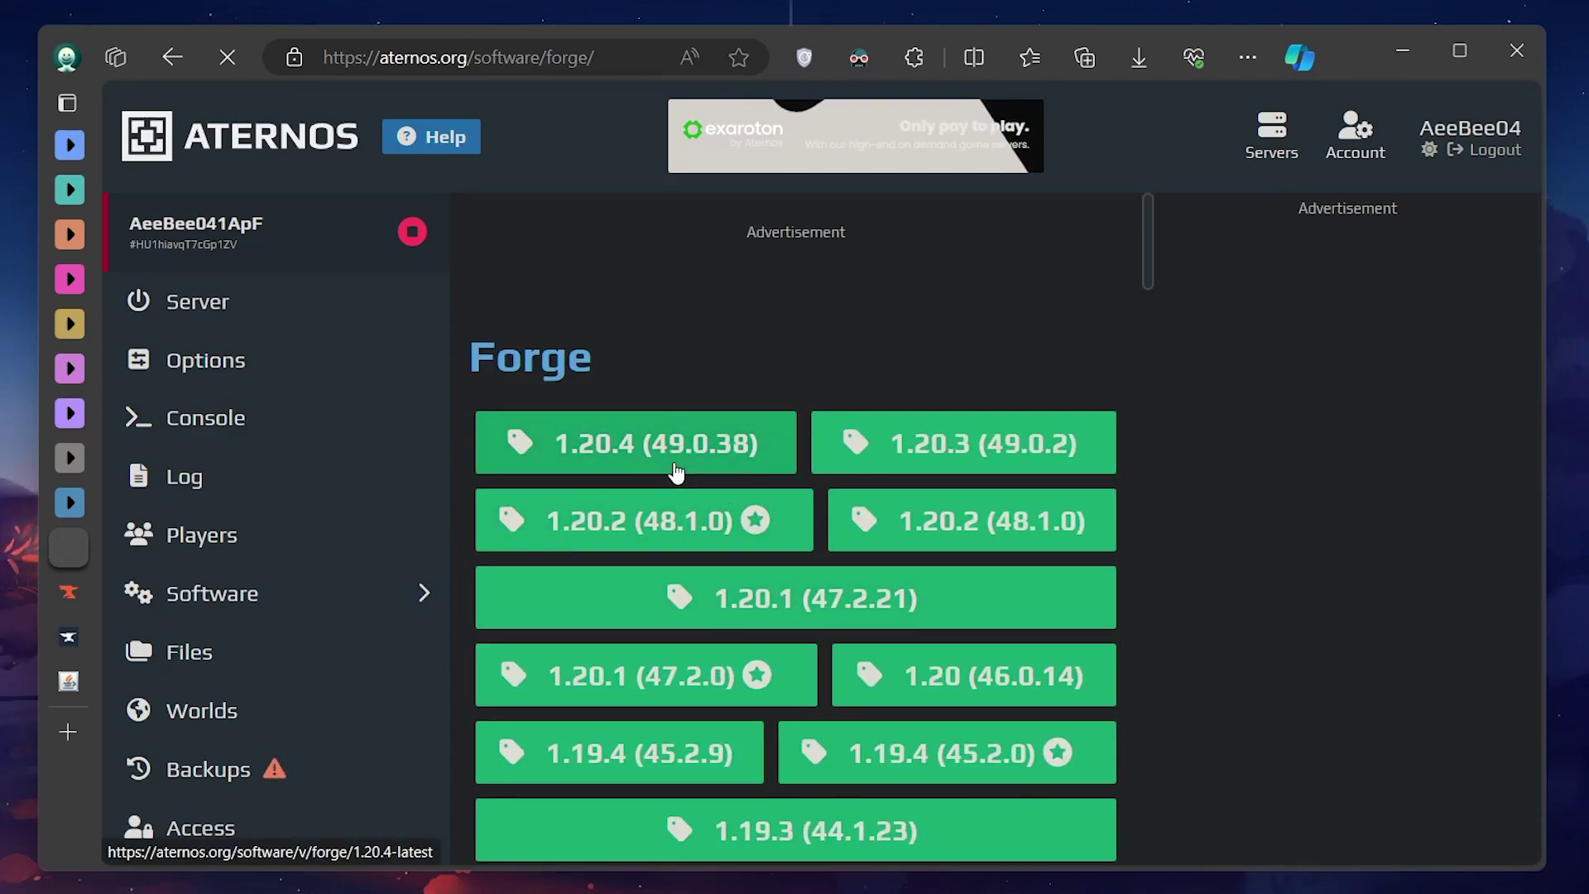
Select Forge version 1.20.4 (49.0.38) and install it on the server.
{"action": "left_click", "coordinate": [676, 472]}
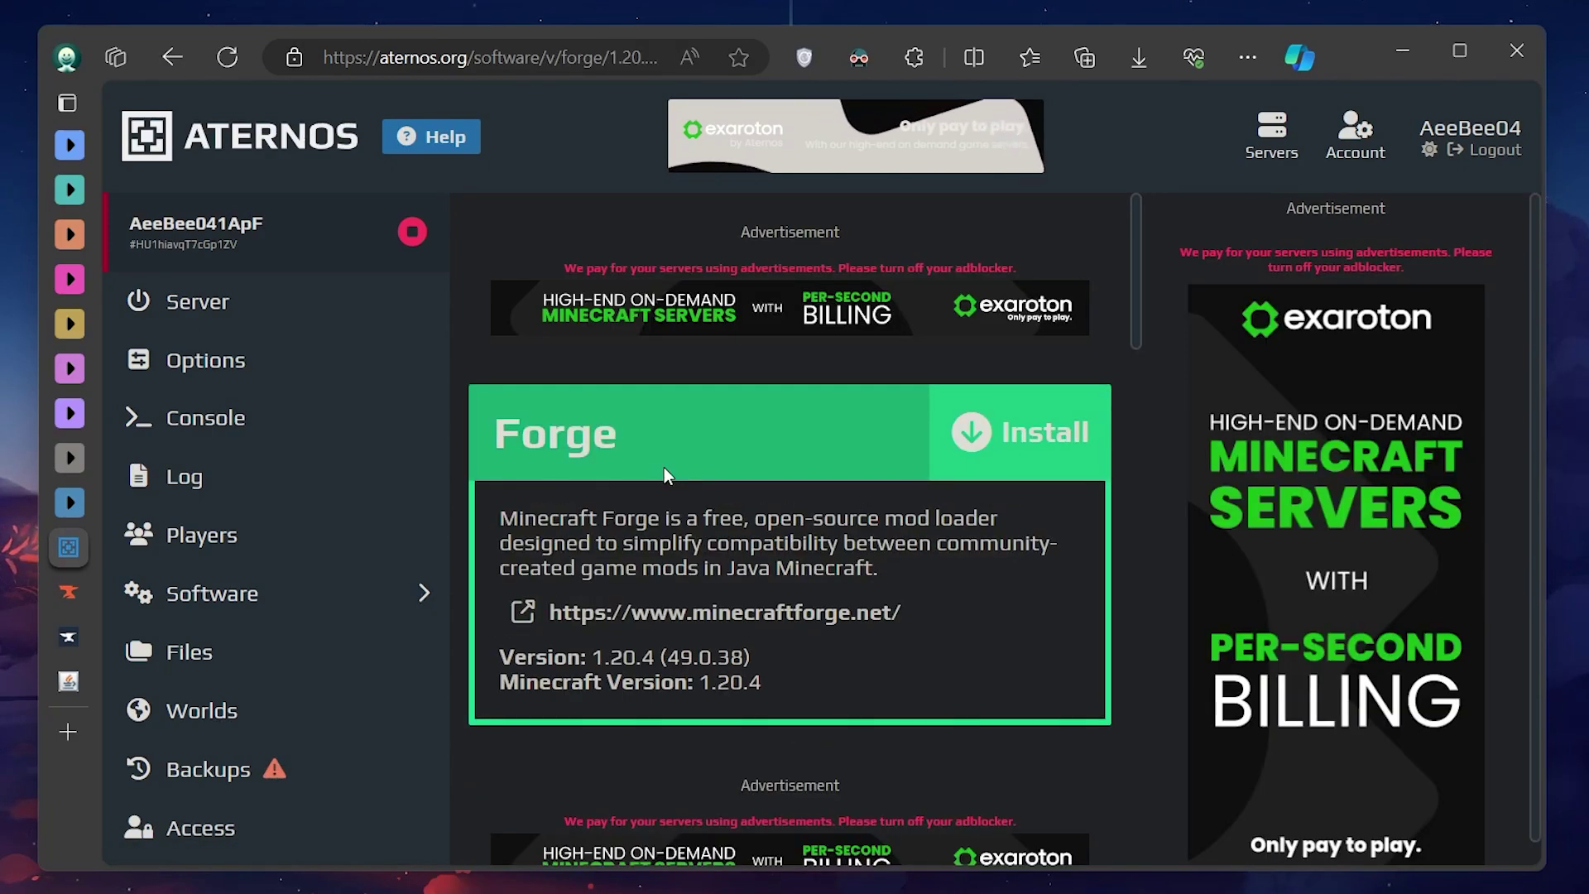
{"action": "left_click", "coordinate": [973, 443]}
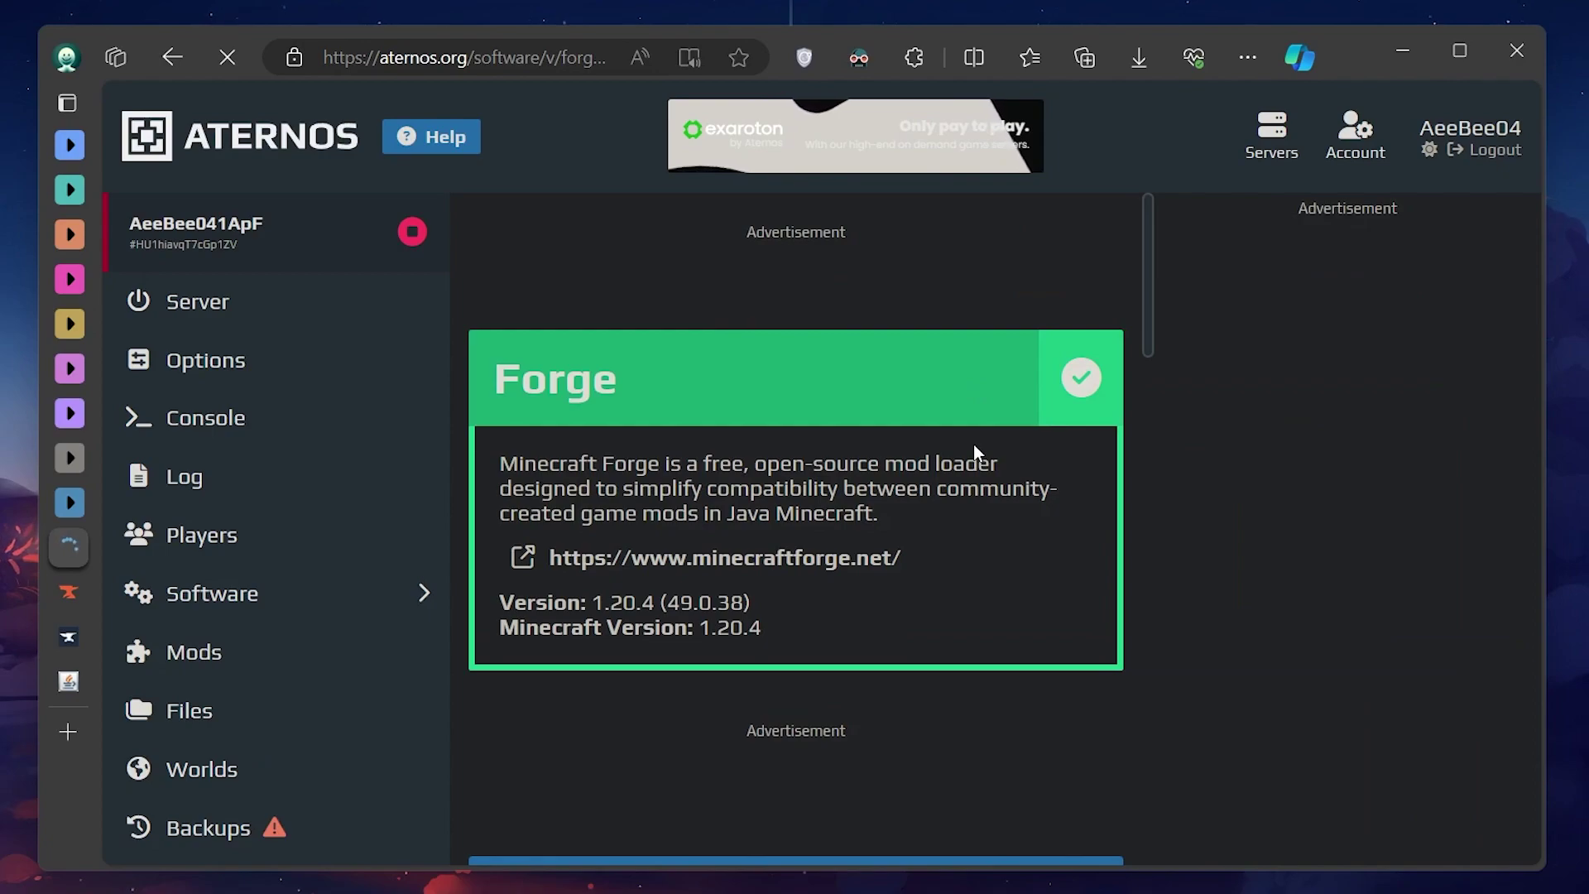
{"action": "middle_click", "coordinate": [973, 444]}
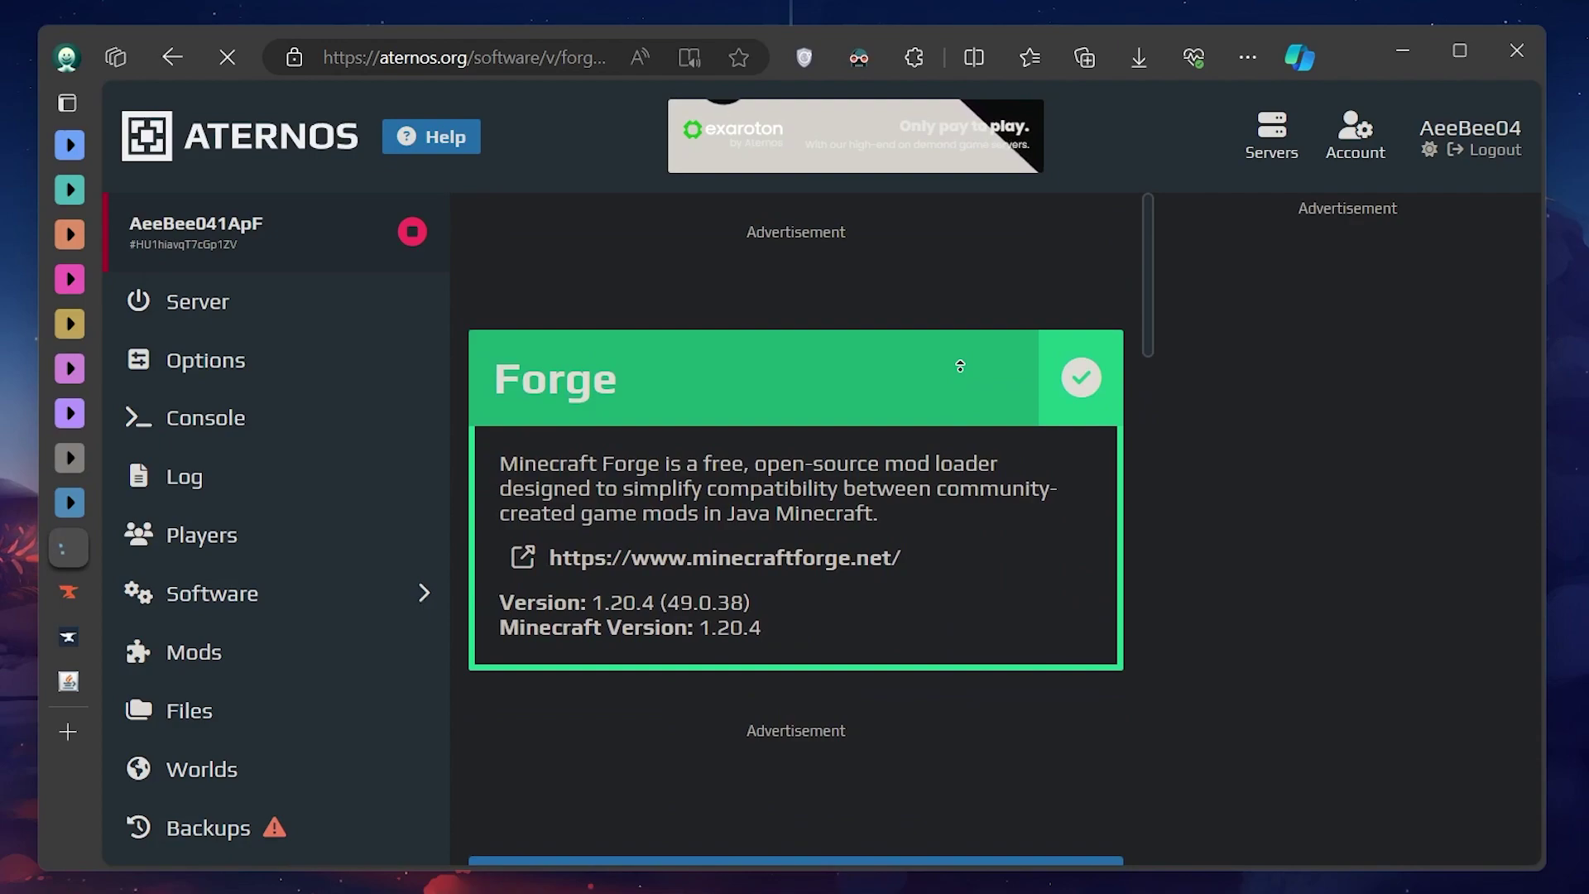
{"action": "left_click", "coordinate": [961, 369]}
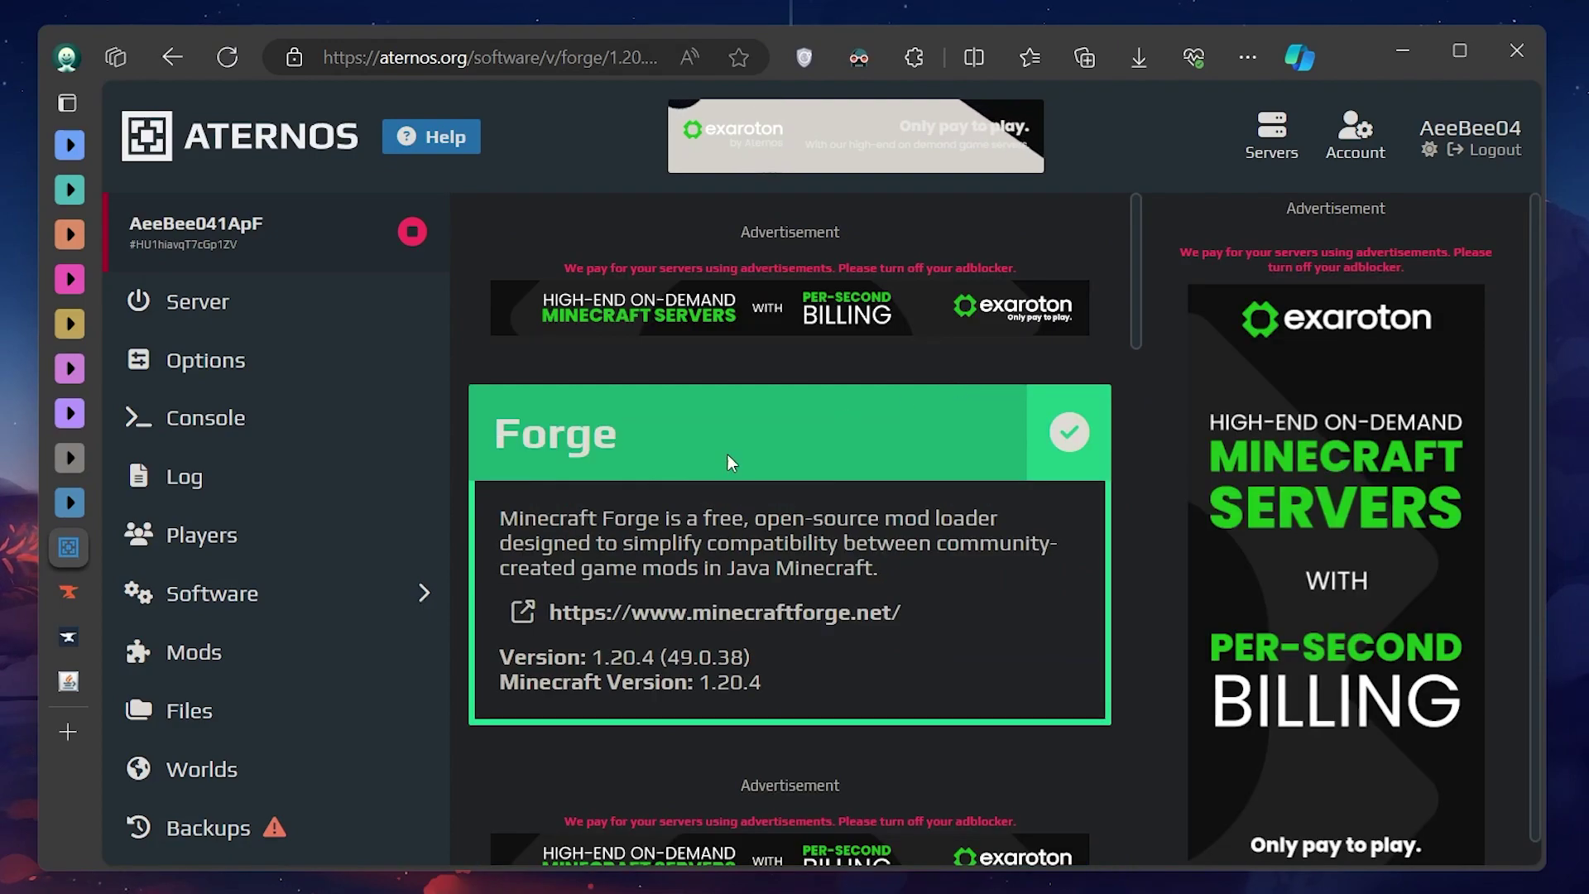
From the Mods list, add AppleSkin build appleskin-forge-mc1.20.2-2.5.1.jar for 1.20.4.
{"action": "left_click", "coordinate": [270, 642]}
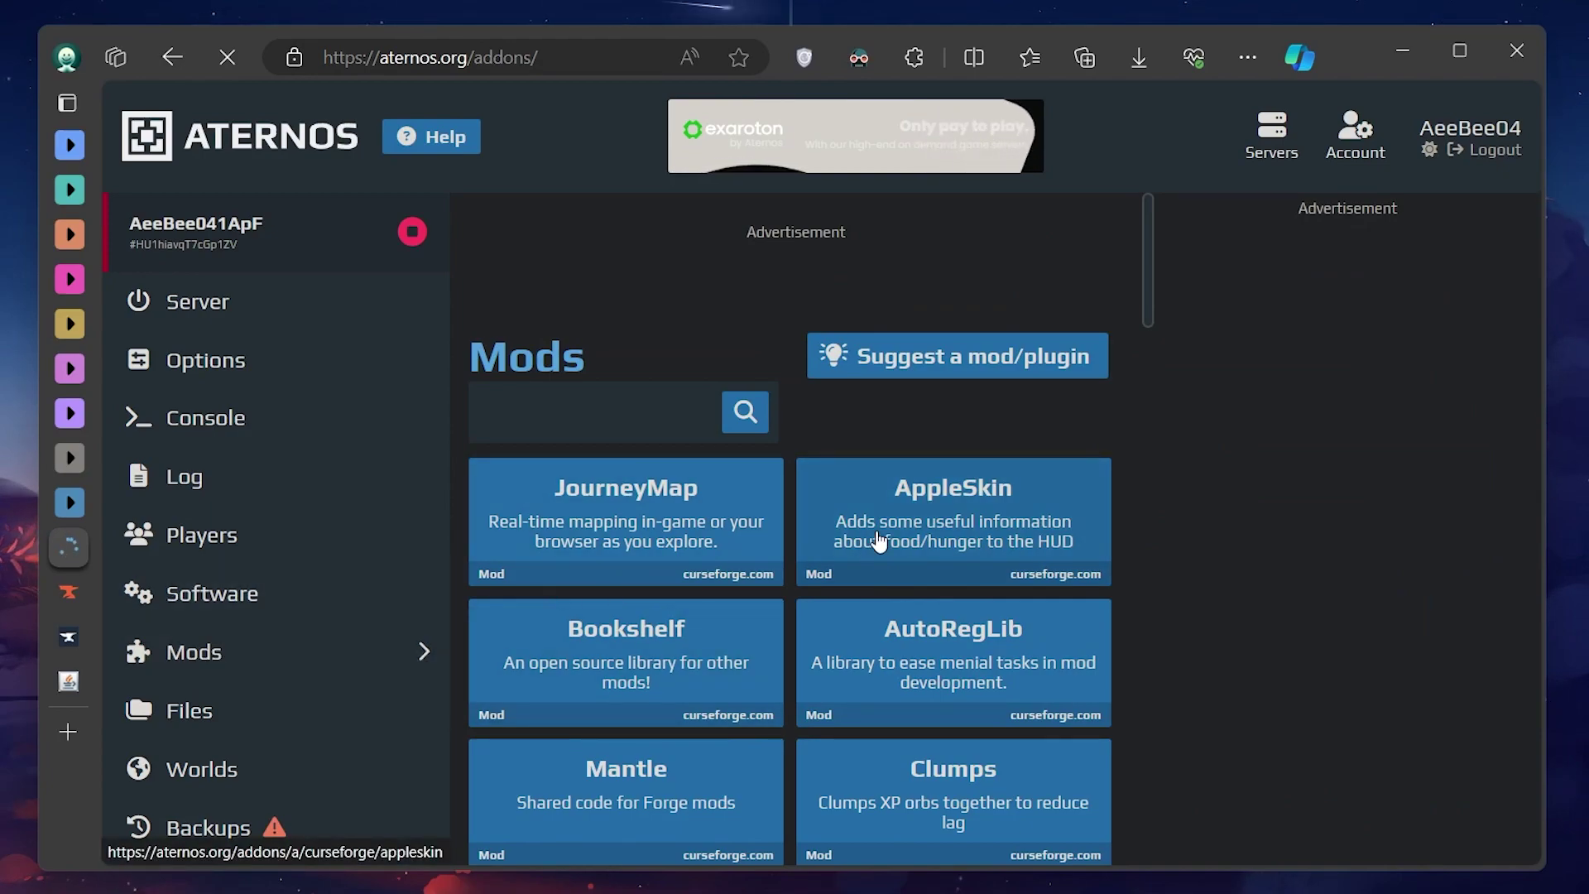
{"action": "left_click", "coordinate": [879, 542]}
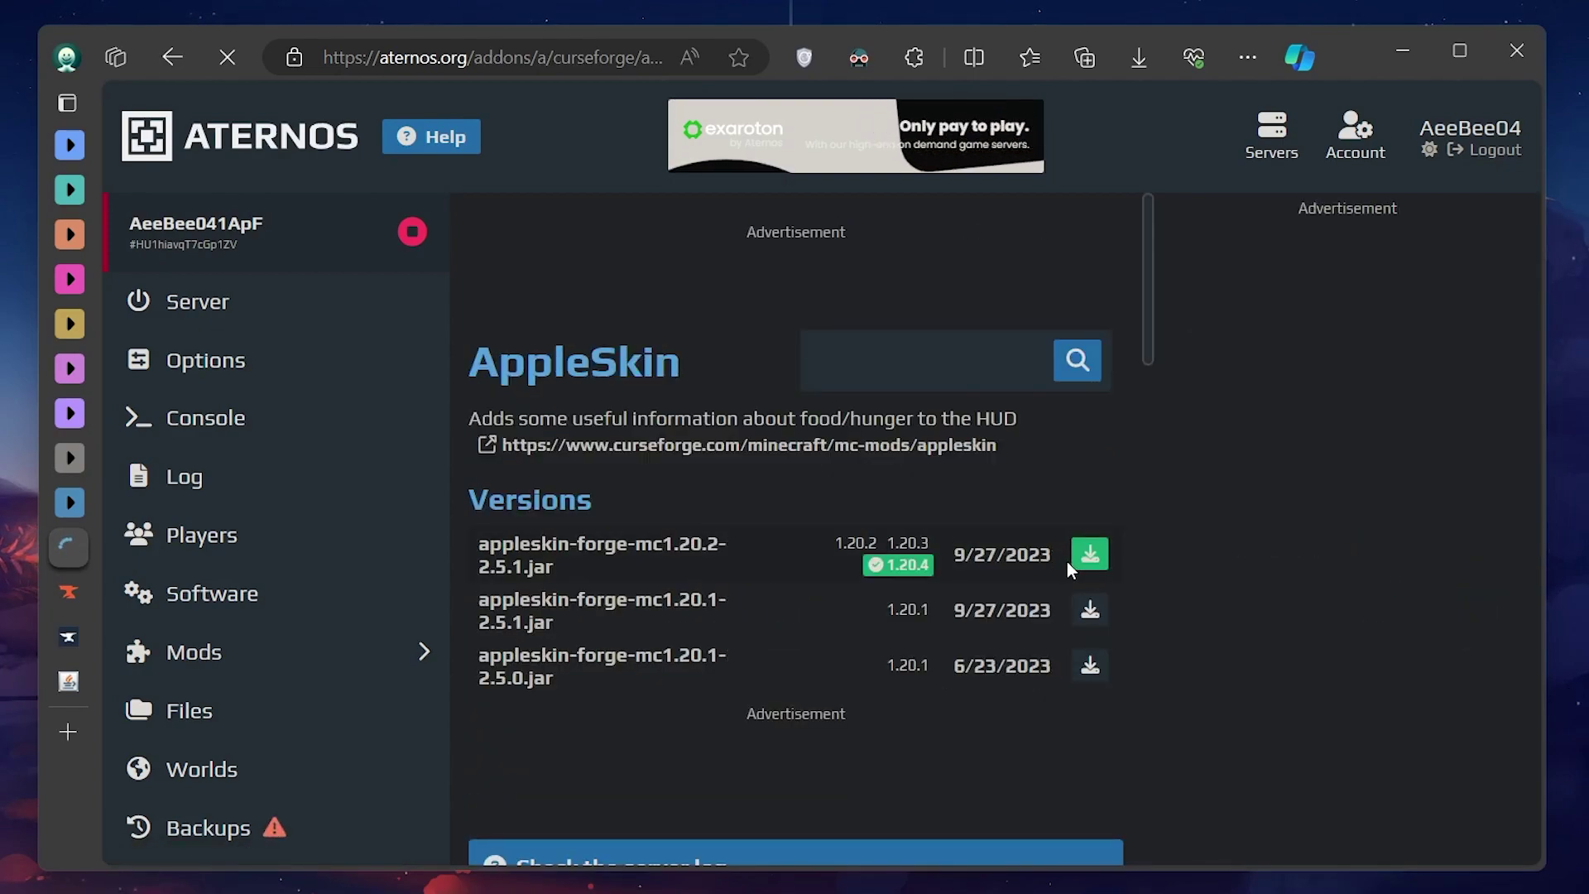
{"action": "left_click", "coordinate": [1084, 556]}
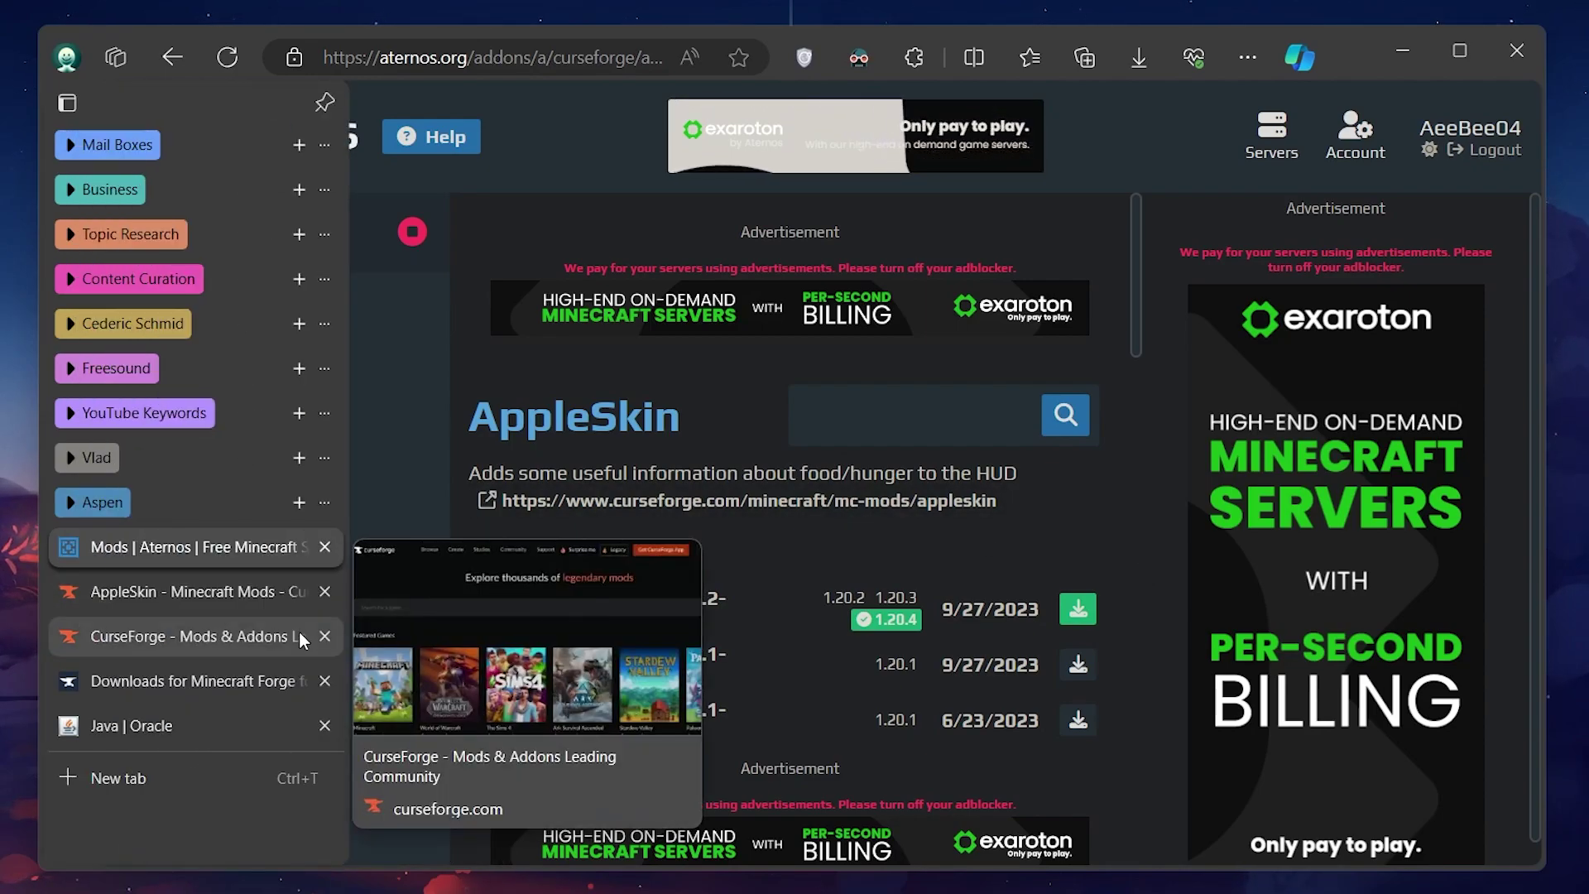
Download and keep appleskin-neoforge-mc1.20.2-2.5.1.jar from CurseForge's AppleSkin Files list.
{"action": "left_click", "coordinate": [302, 640]}
{"action": "left_click", "coordinate": [471, 429]}
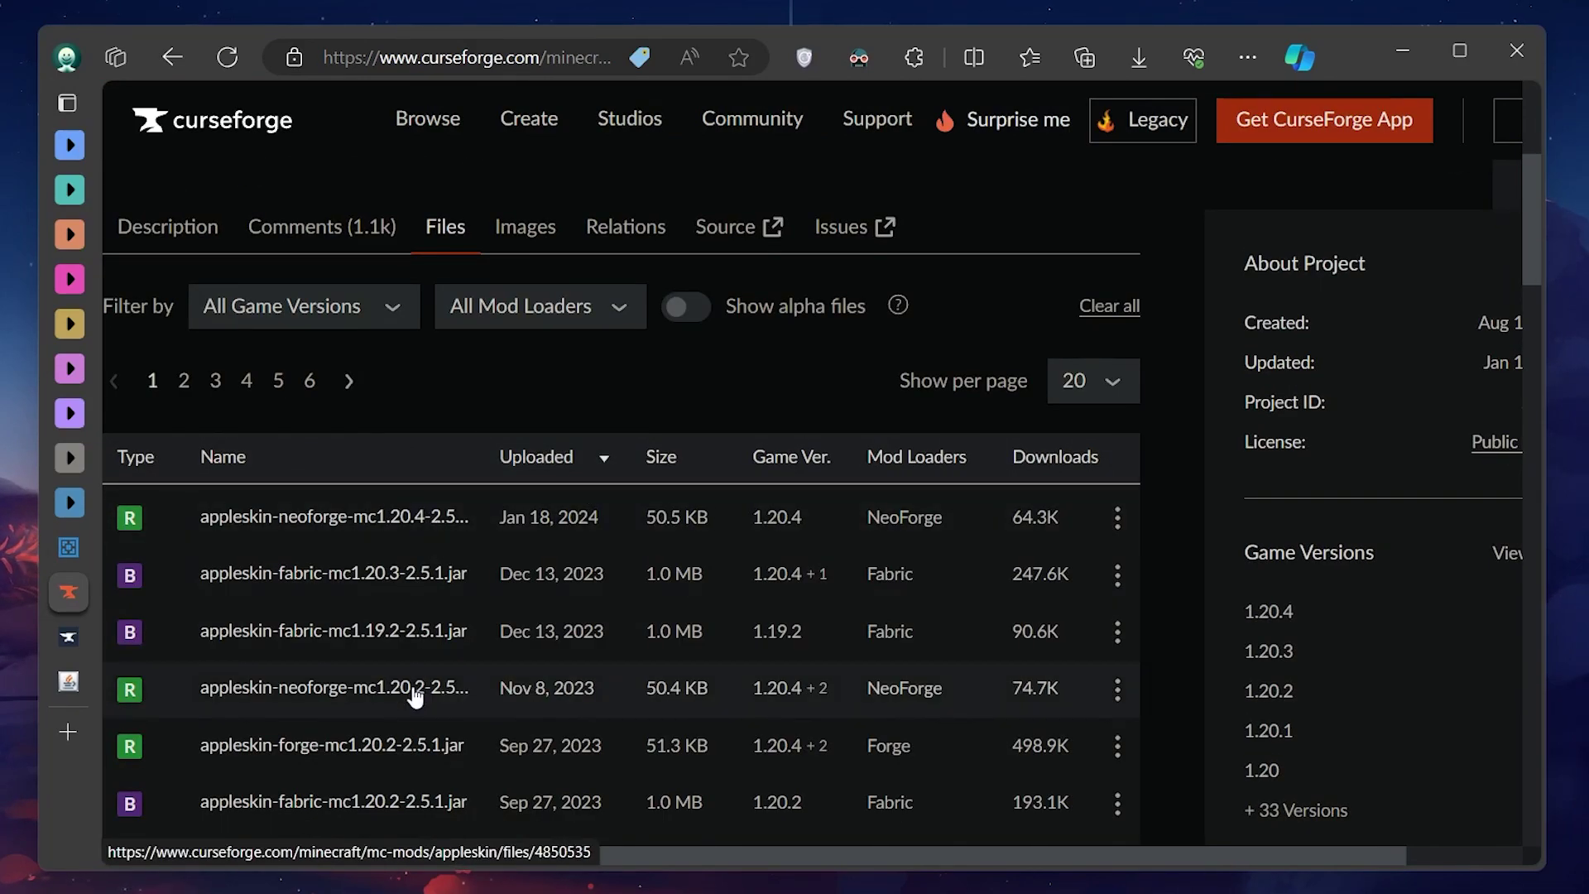
{"action": "left_click", "coordinate": [416, 695]}
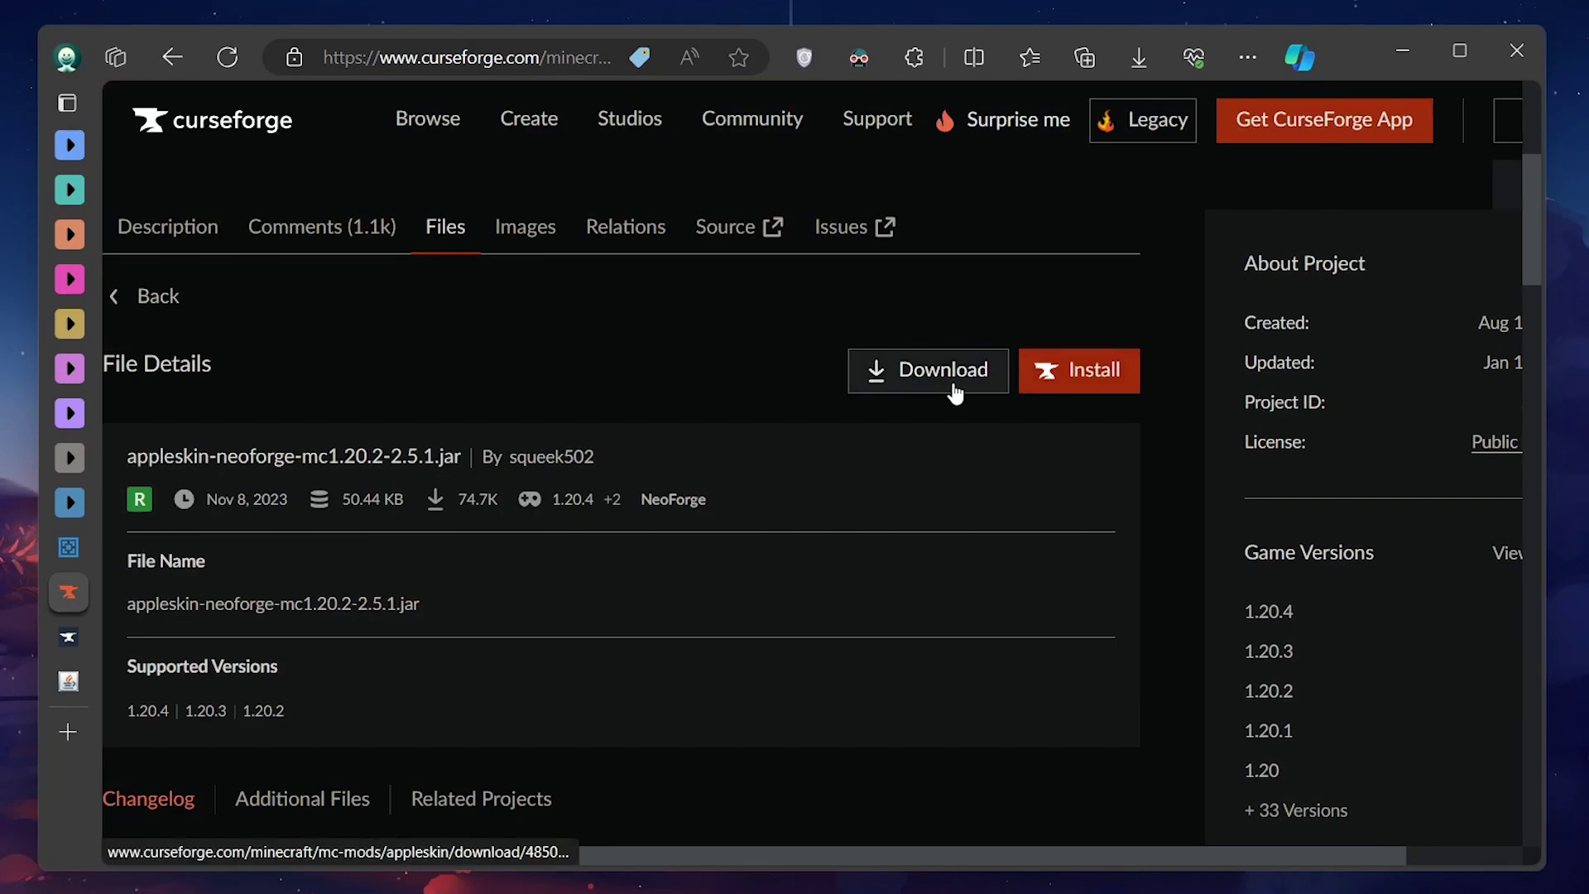
{"action": "left_click", "coordinate": [941, 388]}
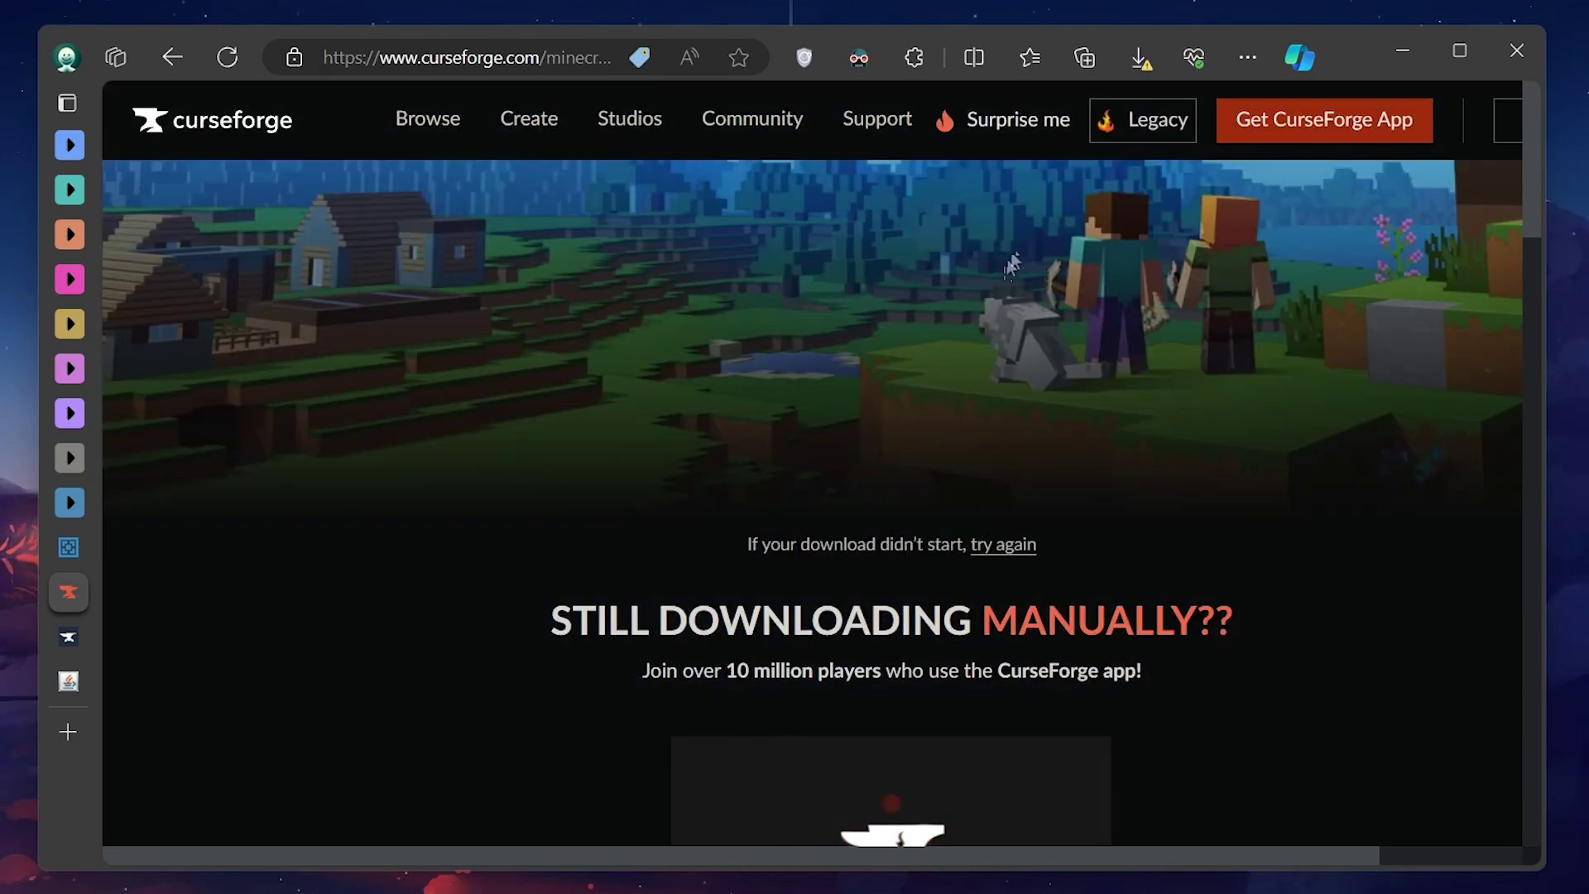
{"action": "left_click", "coordinate": [868, 203]}
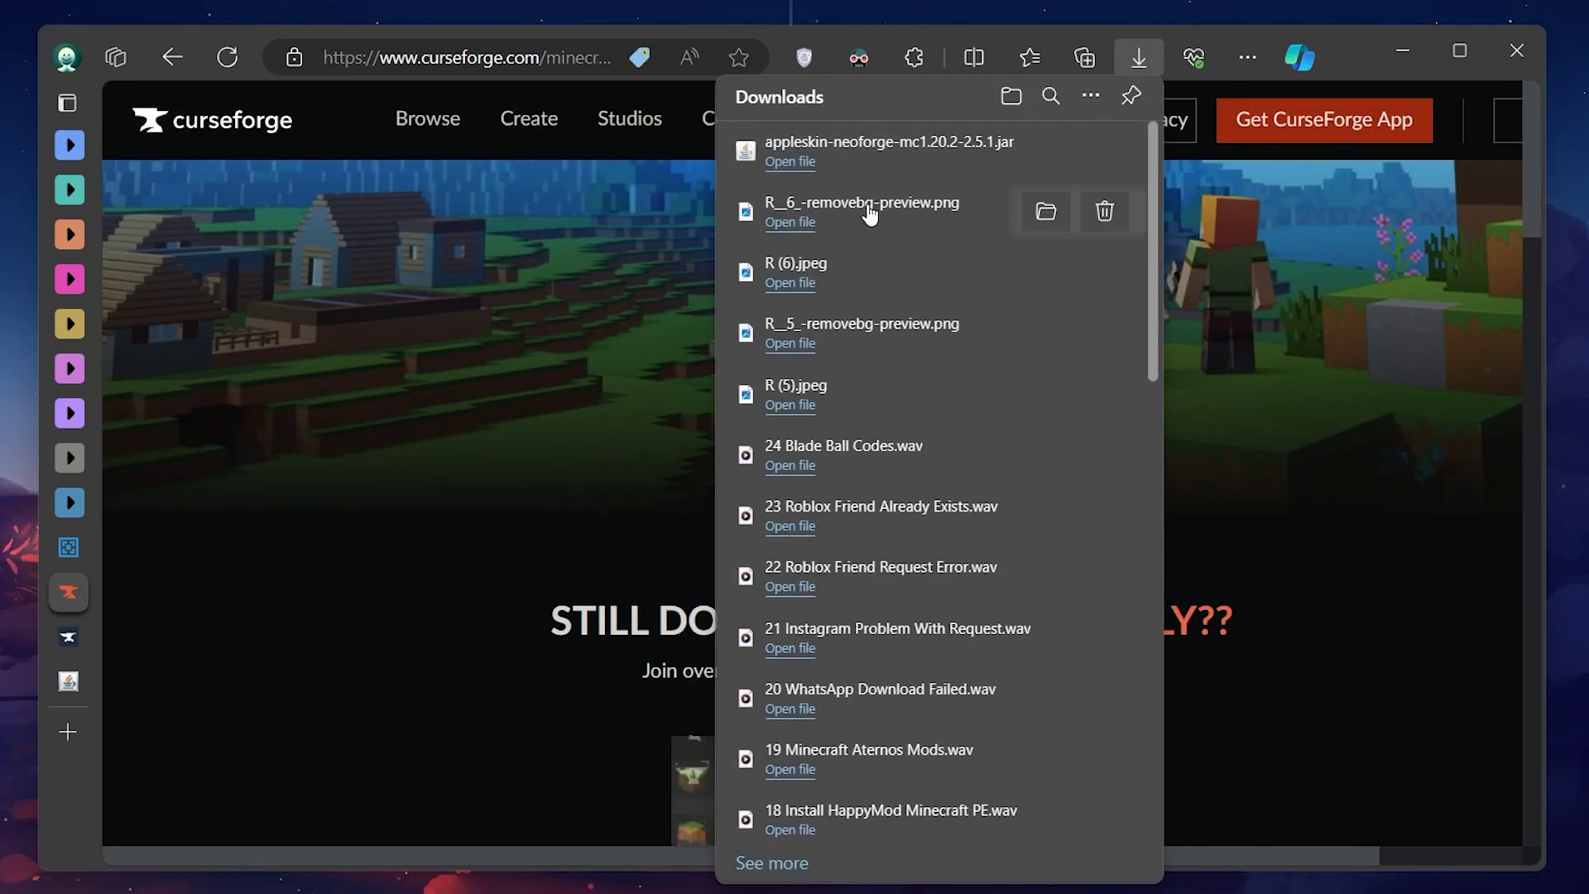
{"action": "left_click", "coordinate": [674, 320]}
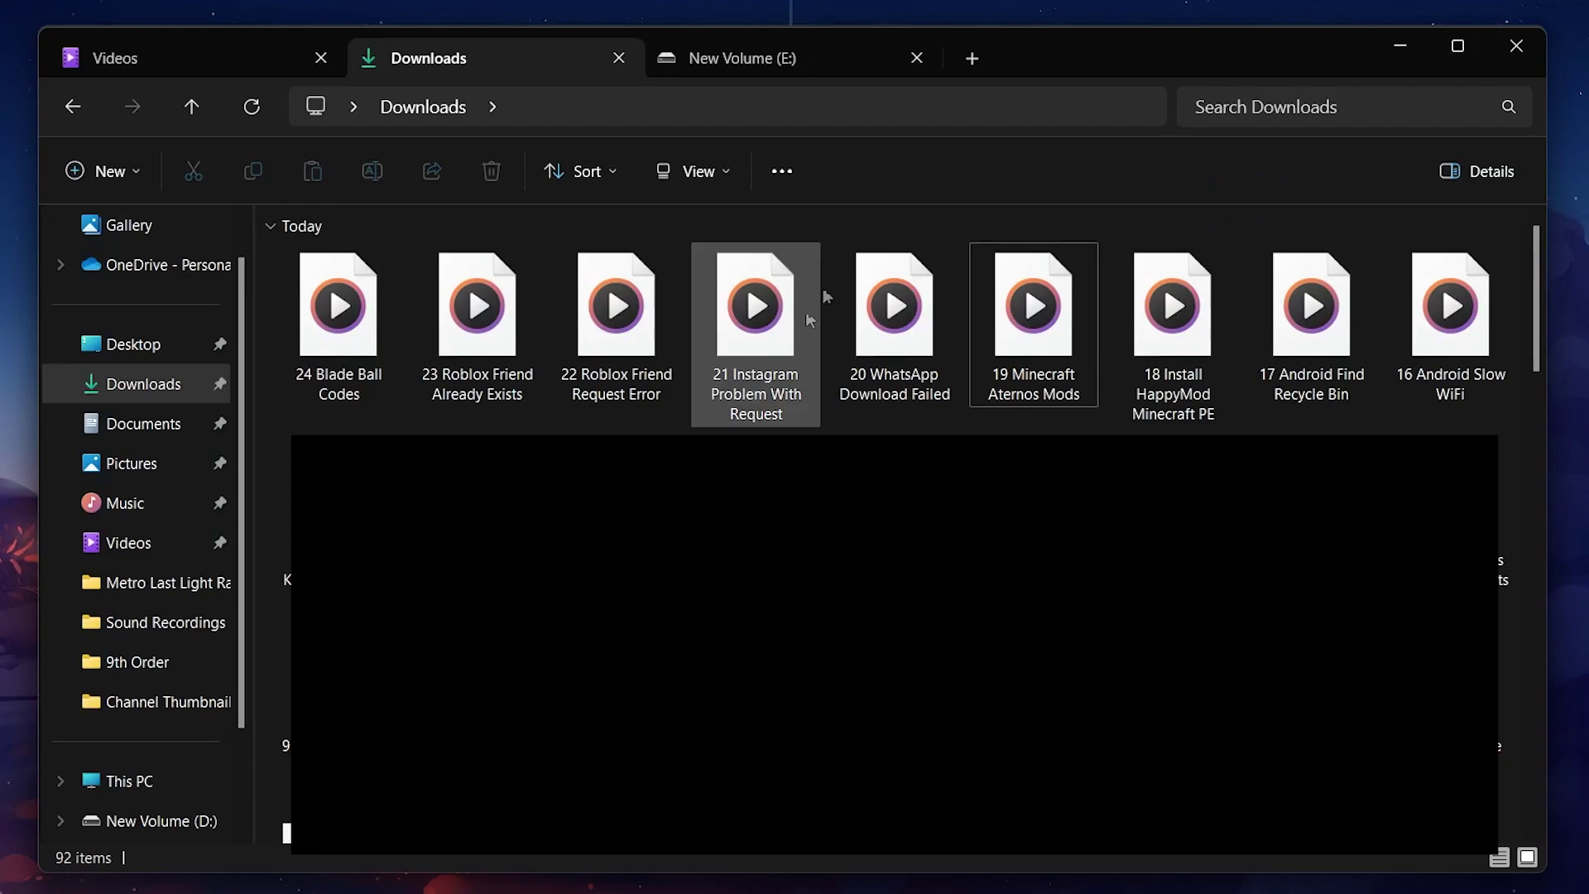
Move the AppleSkin jar from the Downloads folder to the Desktop.
{"action": "left_click", "coordinate": [972, 58]}
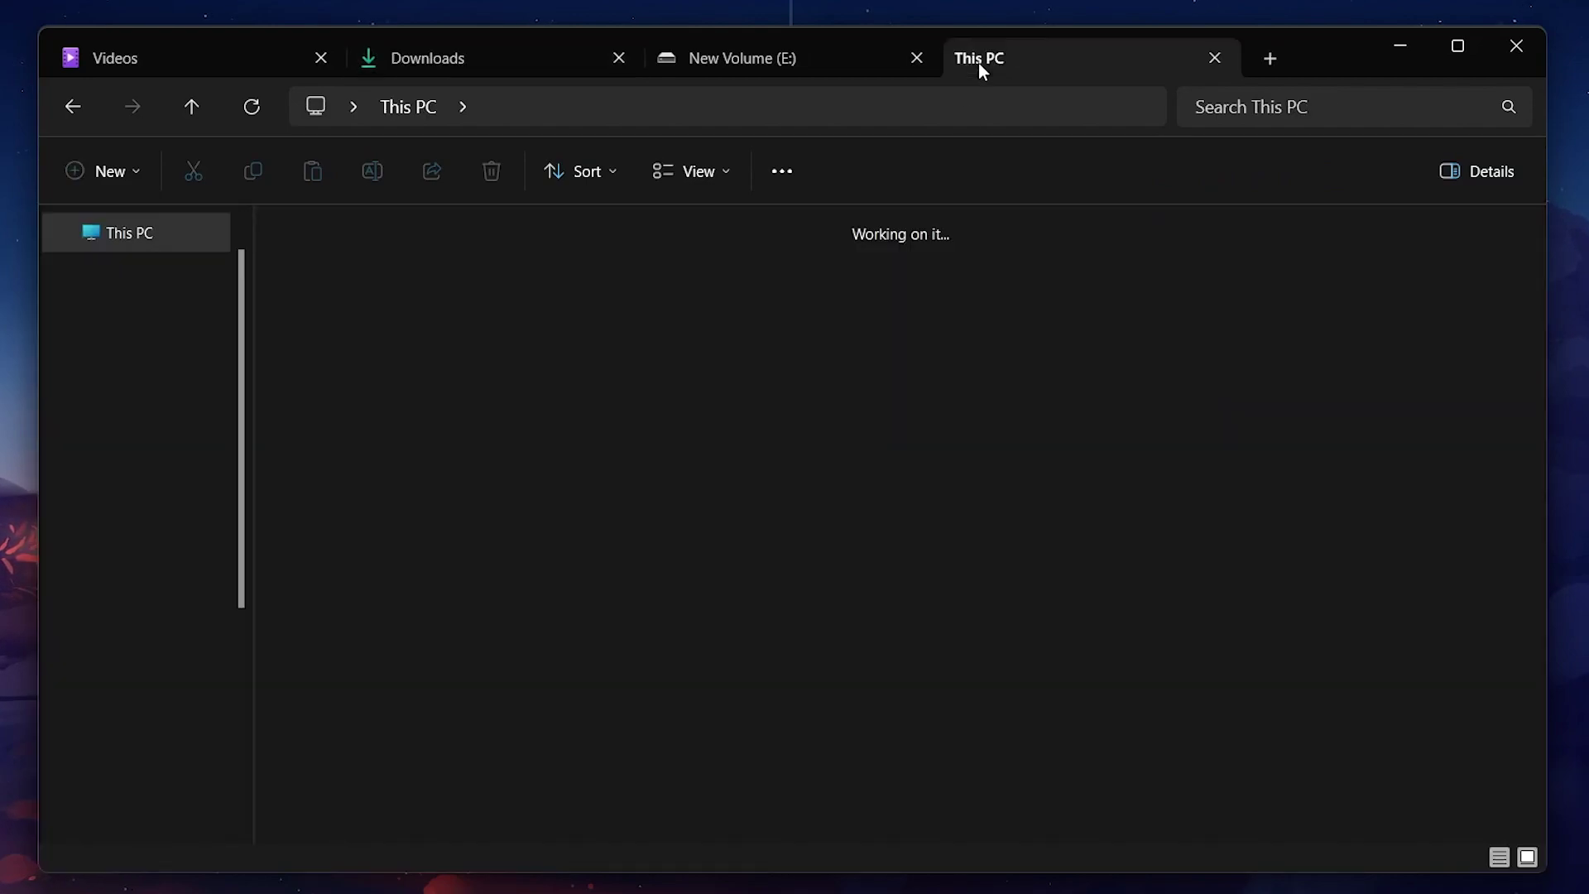
{"action": "left_click", "coordinate": [163, 389]}
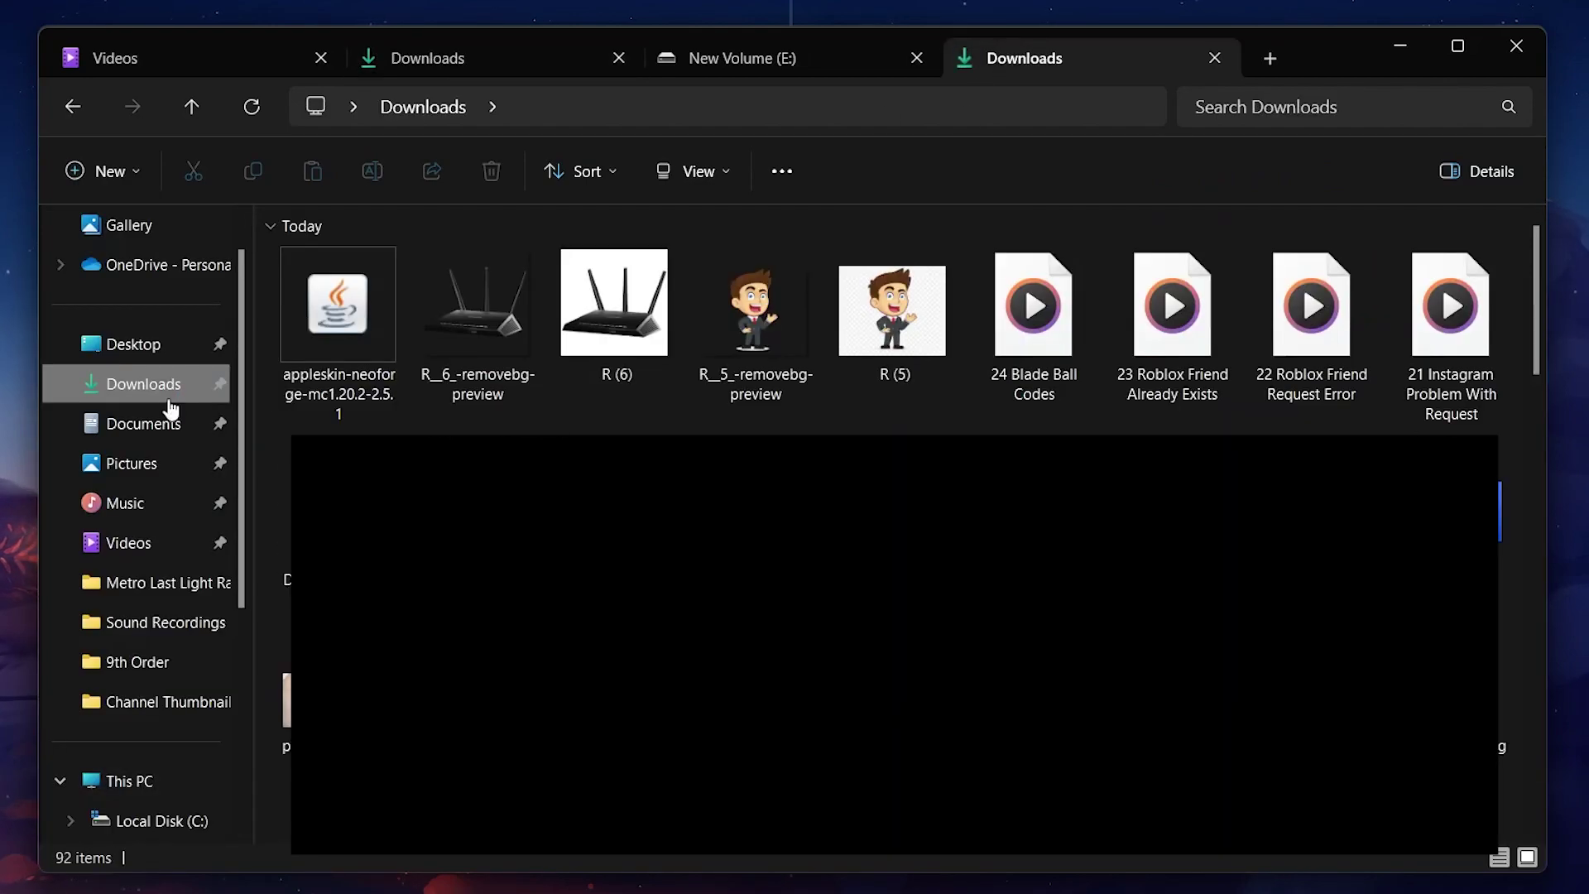
{"action": "left_click", "coordinate": [336, 370]}
{"action": "key", "text": "ctrl+x"}
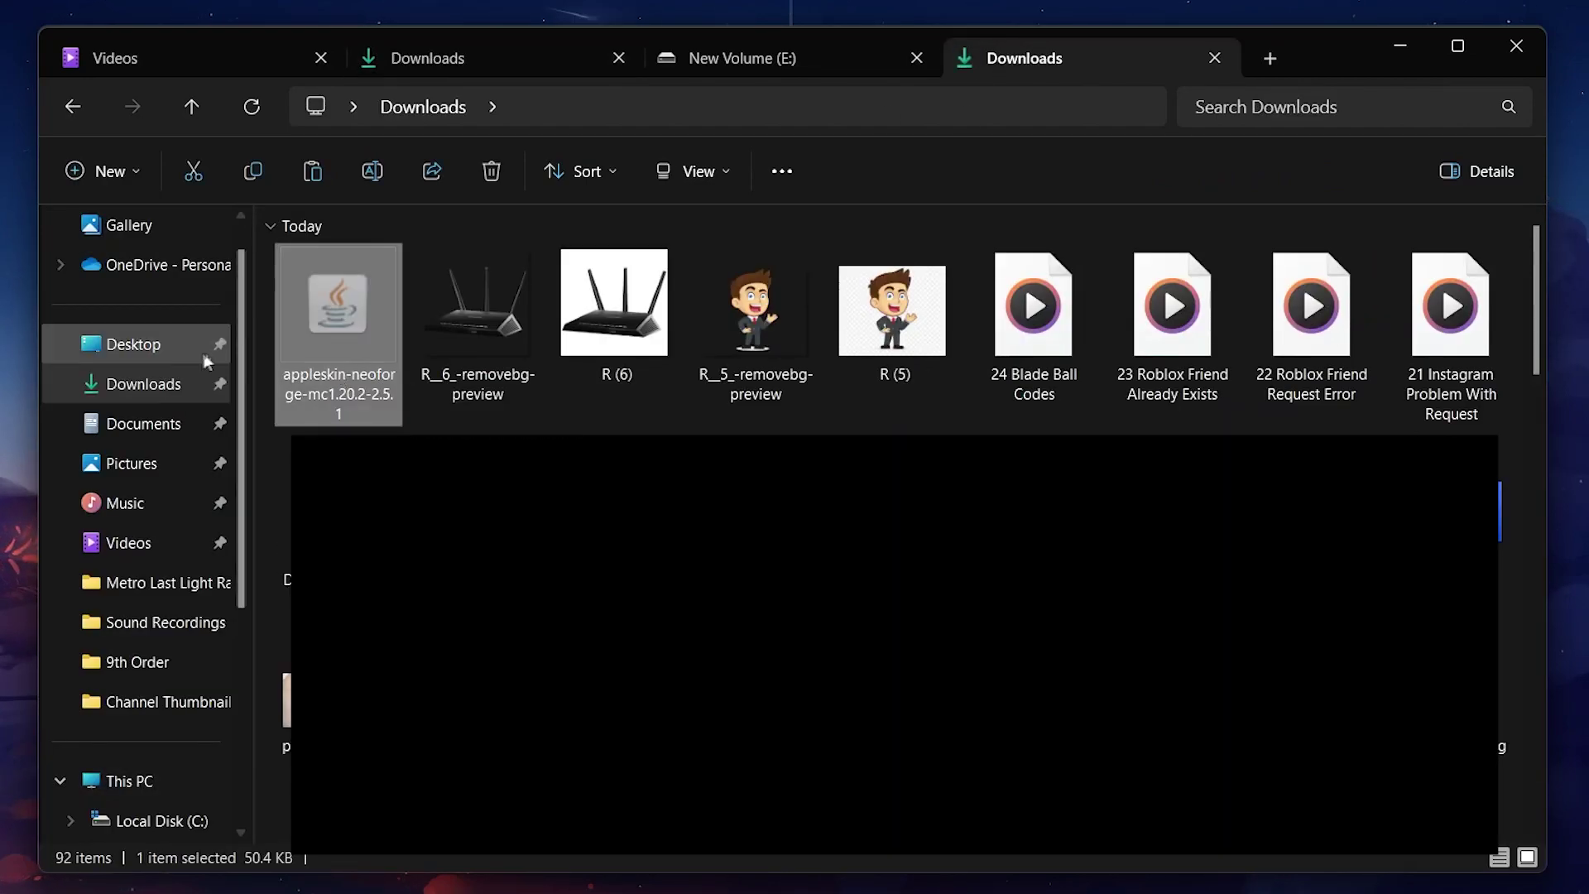
{"action": "left_click", "coordinate": [133, 343]}
{"action": "key", "text": "ctrl+v"}
{"action": "left_click", "coordinate": [757, 493]}
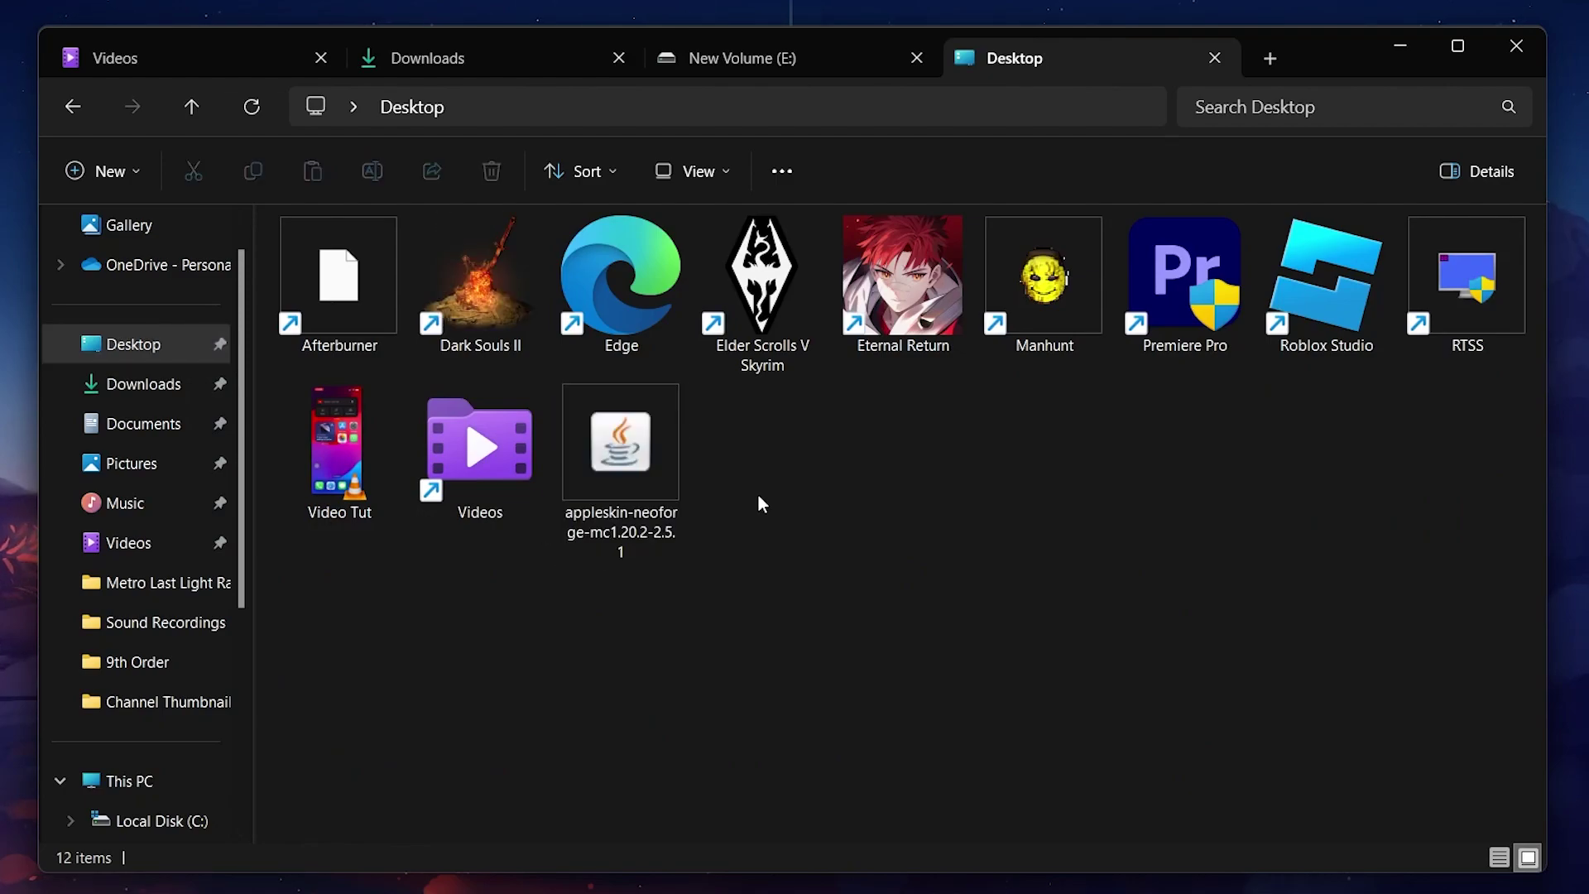
Download the forge-1.20.4-49.0.38 installer from the Forge site, skipping the advertisement.
{"action": "key", "text": "alt+Tab"}
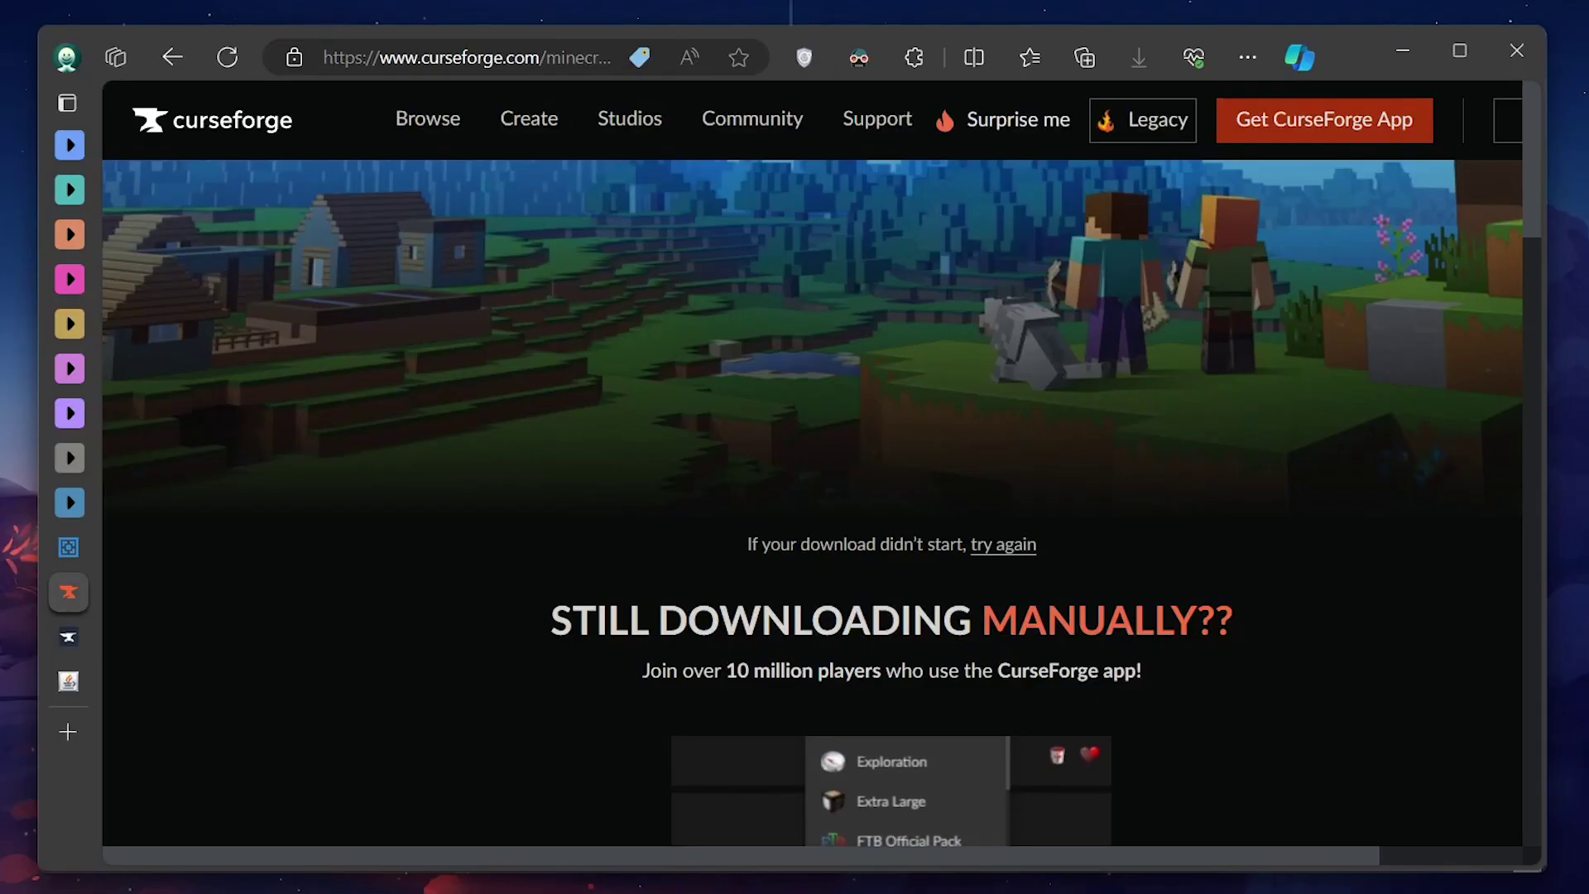
{"action": "key", "text": "ctrl+Tab"}
{"action": "left_click", "coordinate": [792, 476]}
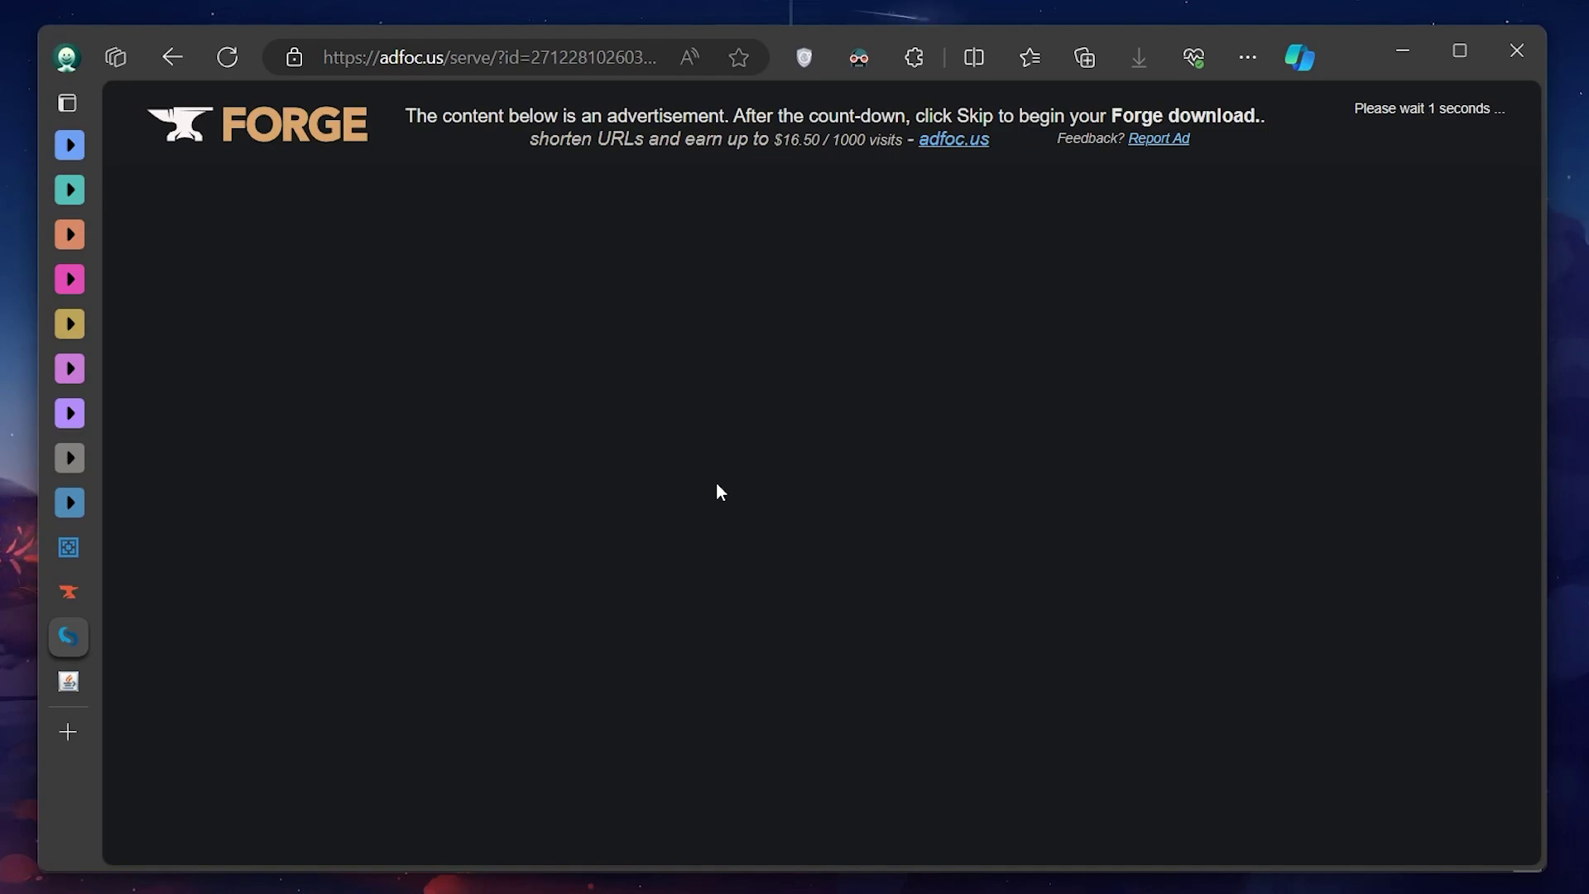
{"action": "left_click", "coordinate": [1407, 142]}
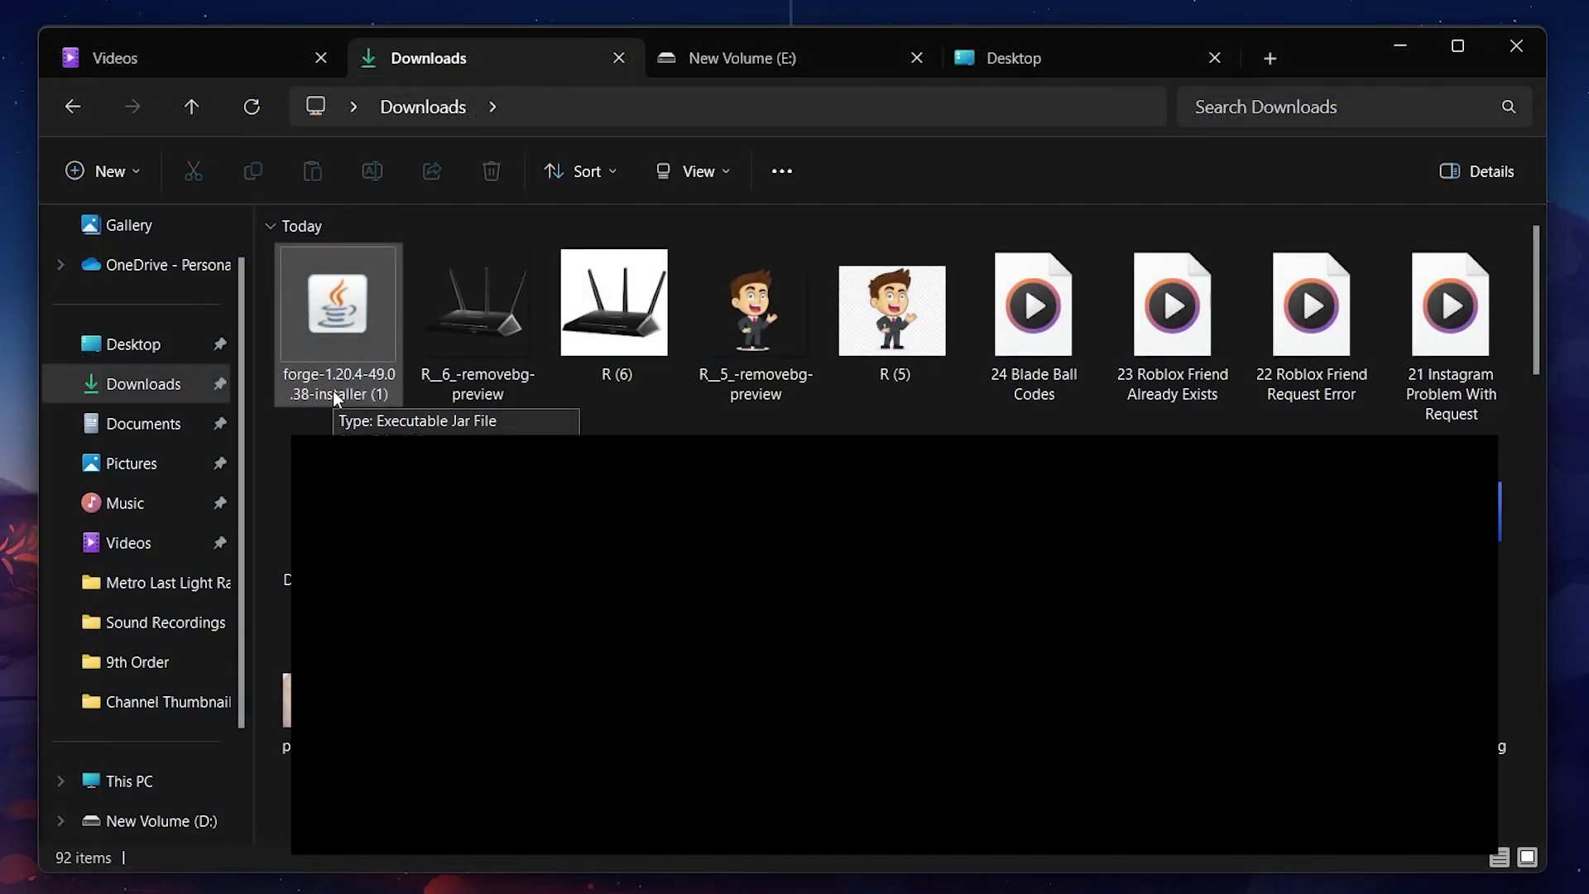
{"action": "double_click", "coordinate": [333, 390]}
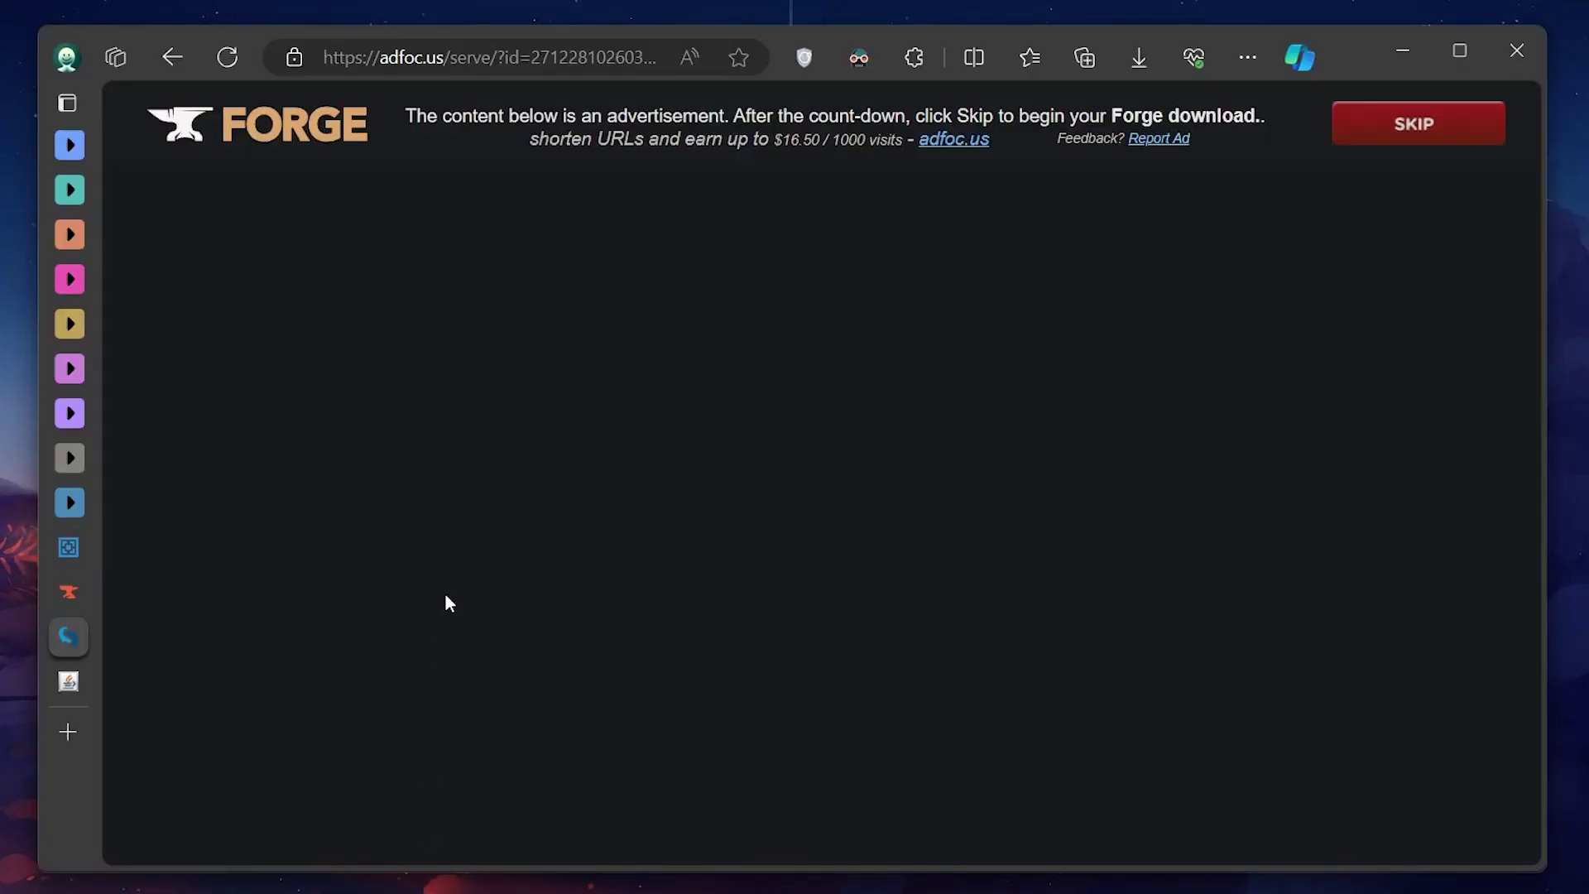
{"action": "key", "text": "ctrl+Tab"}
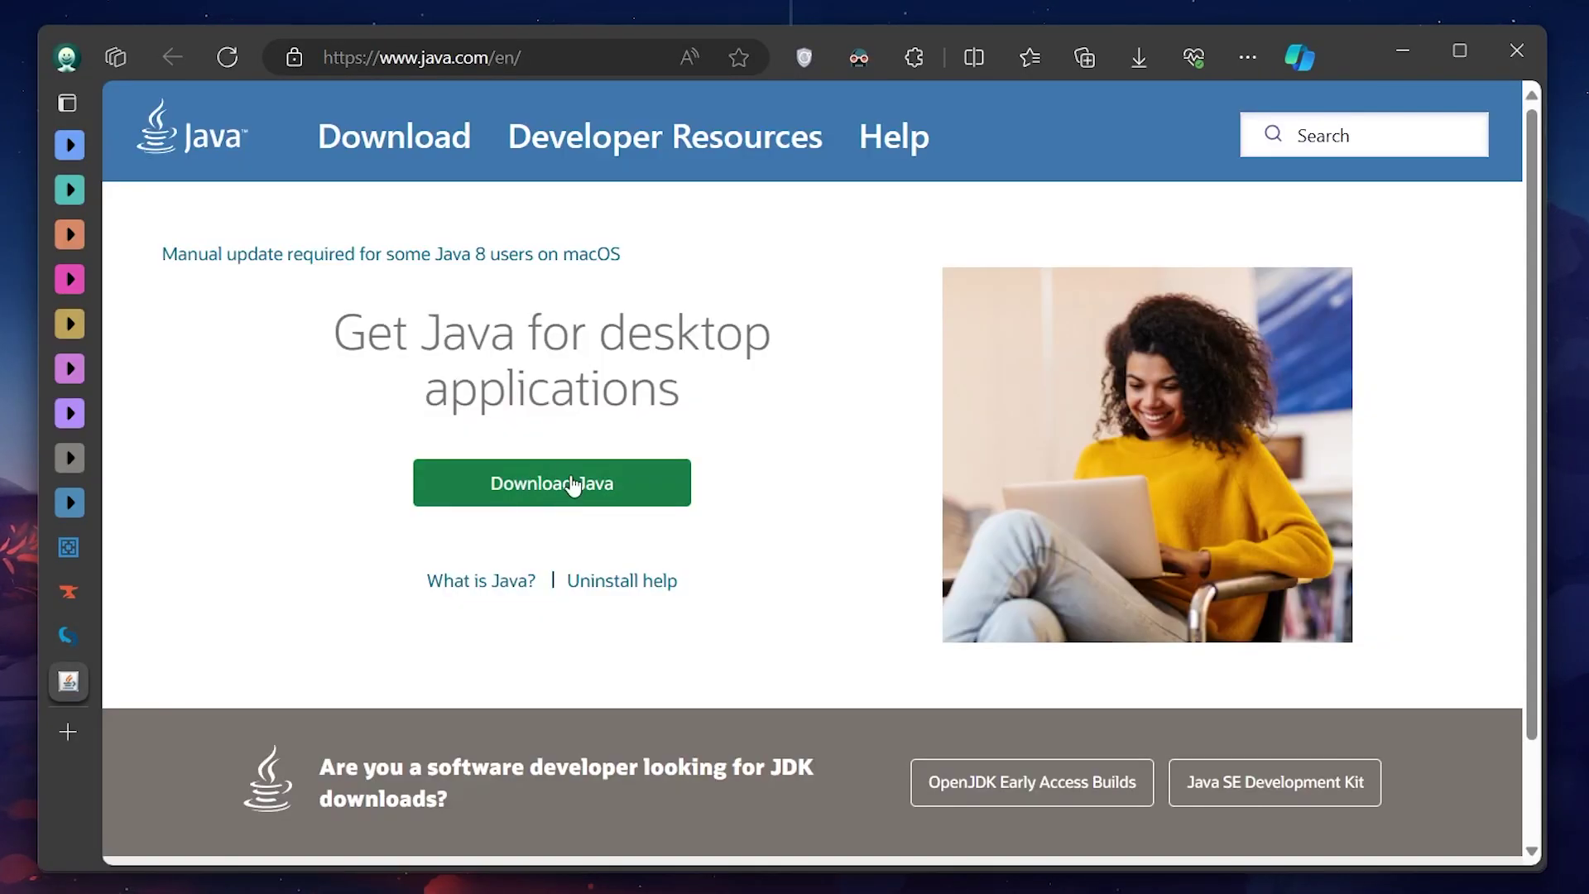
Download the jre-8u401-windows-x64 Java installer from java.com.
{"action": "left_click", "coordinate": [545, 490]}
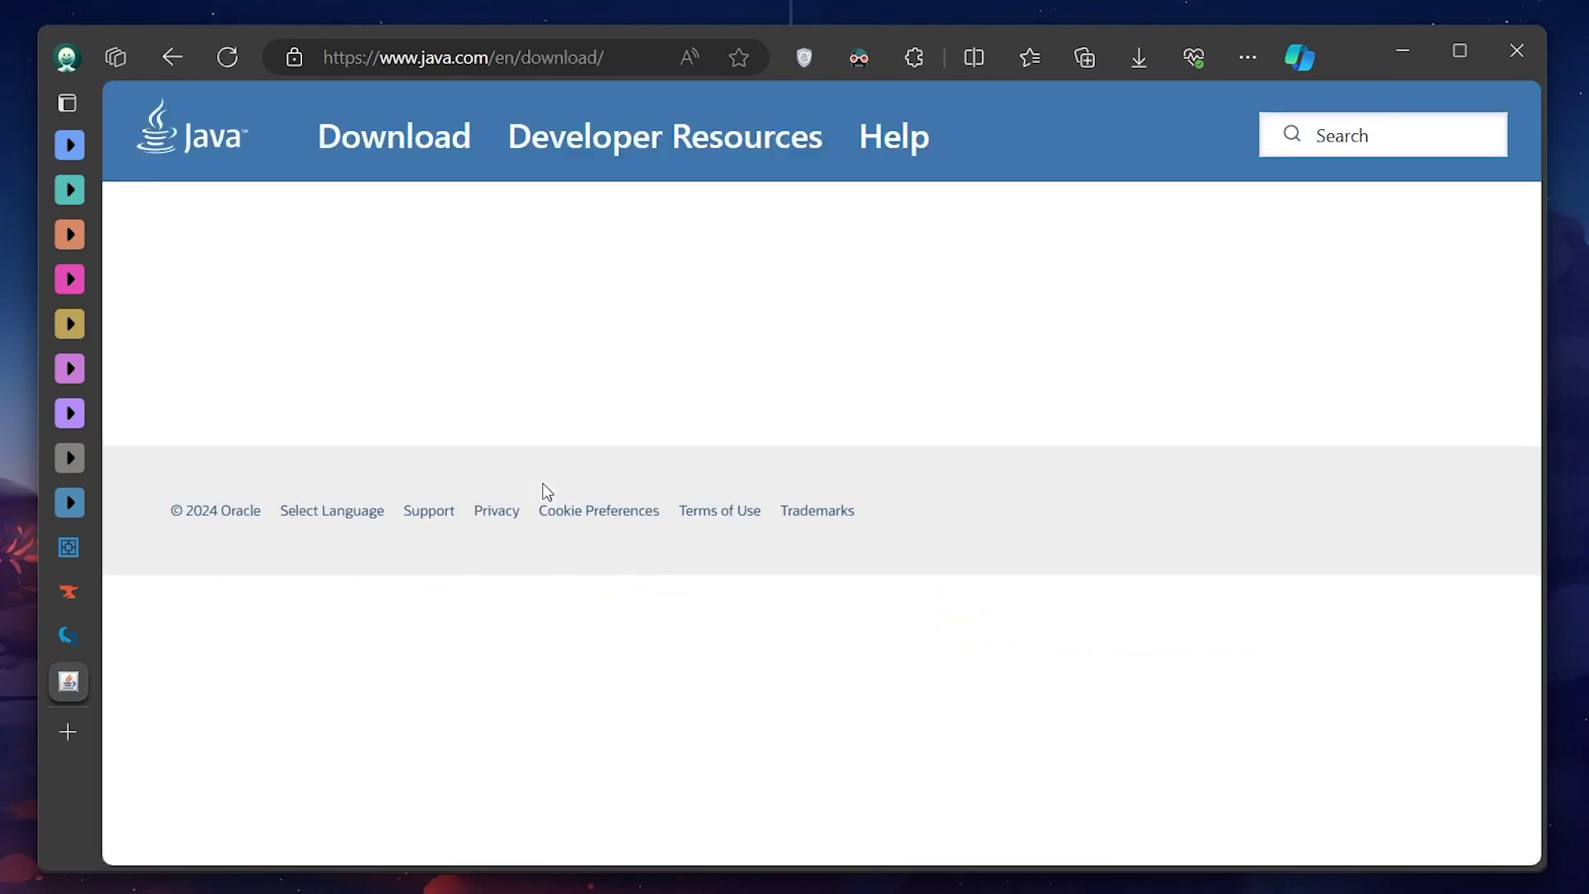
{"action": "scroll", "coordinate": [546, 491], "scroll_direction": "down", "scroll_amount": 6}
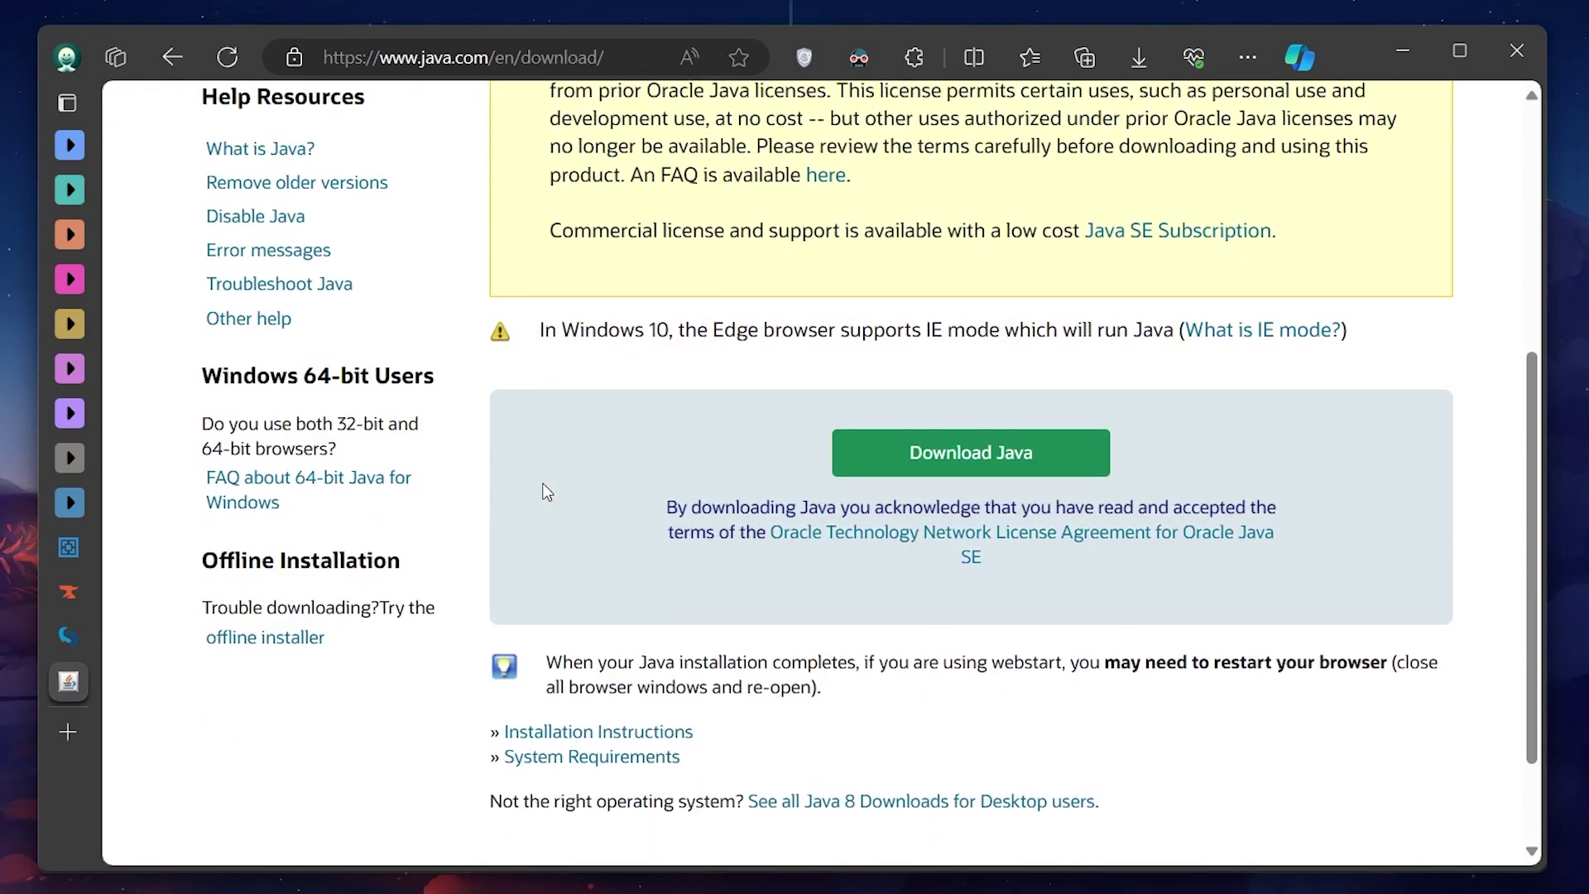
{"action": "left_click", "coordinate": [877, 452]}
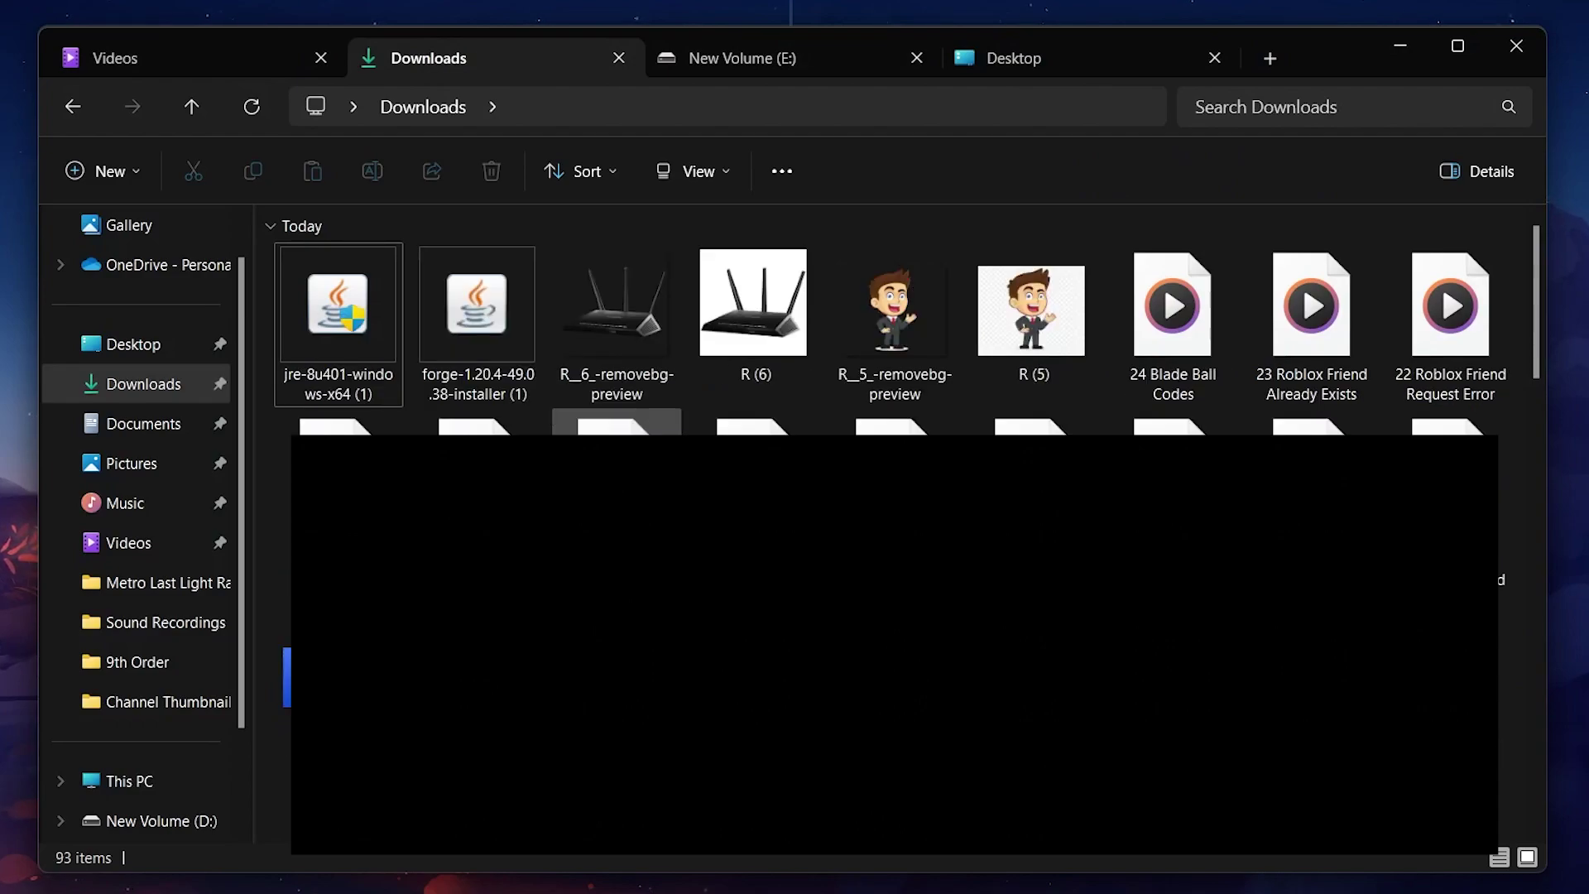
Run the jre-8u401 installer, approve the admin prompt, and close setup once finished.
{"action": "double_click", "coordinate": [345, 371]}
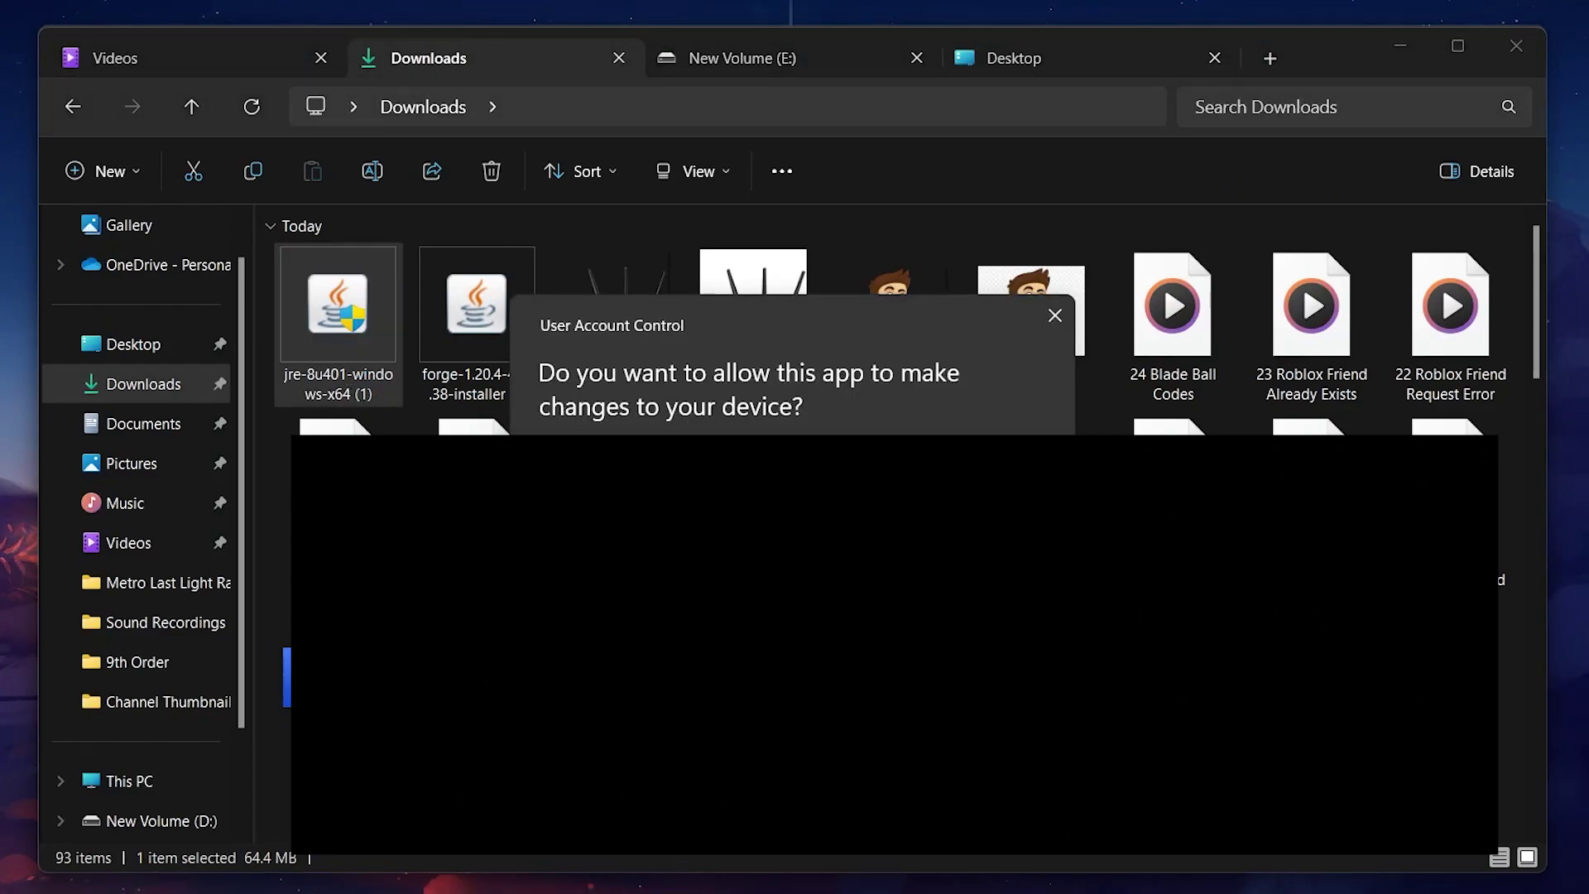
{"action": "key", "text": "alt+y"}
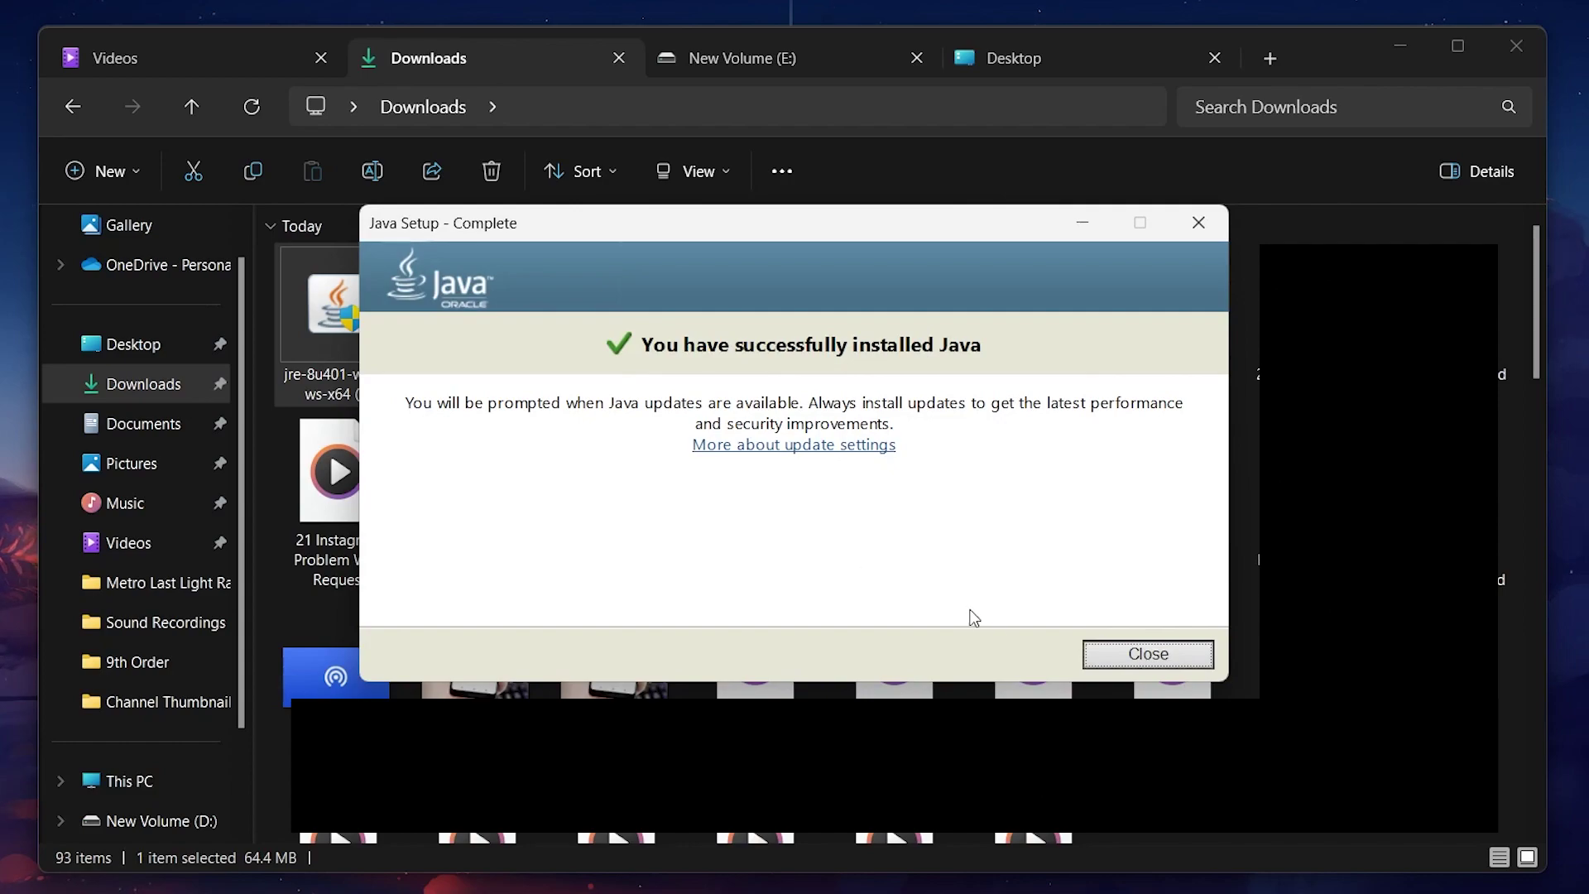
{"action": "left_click", "coordinate": [1105, 658]}
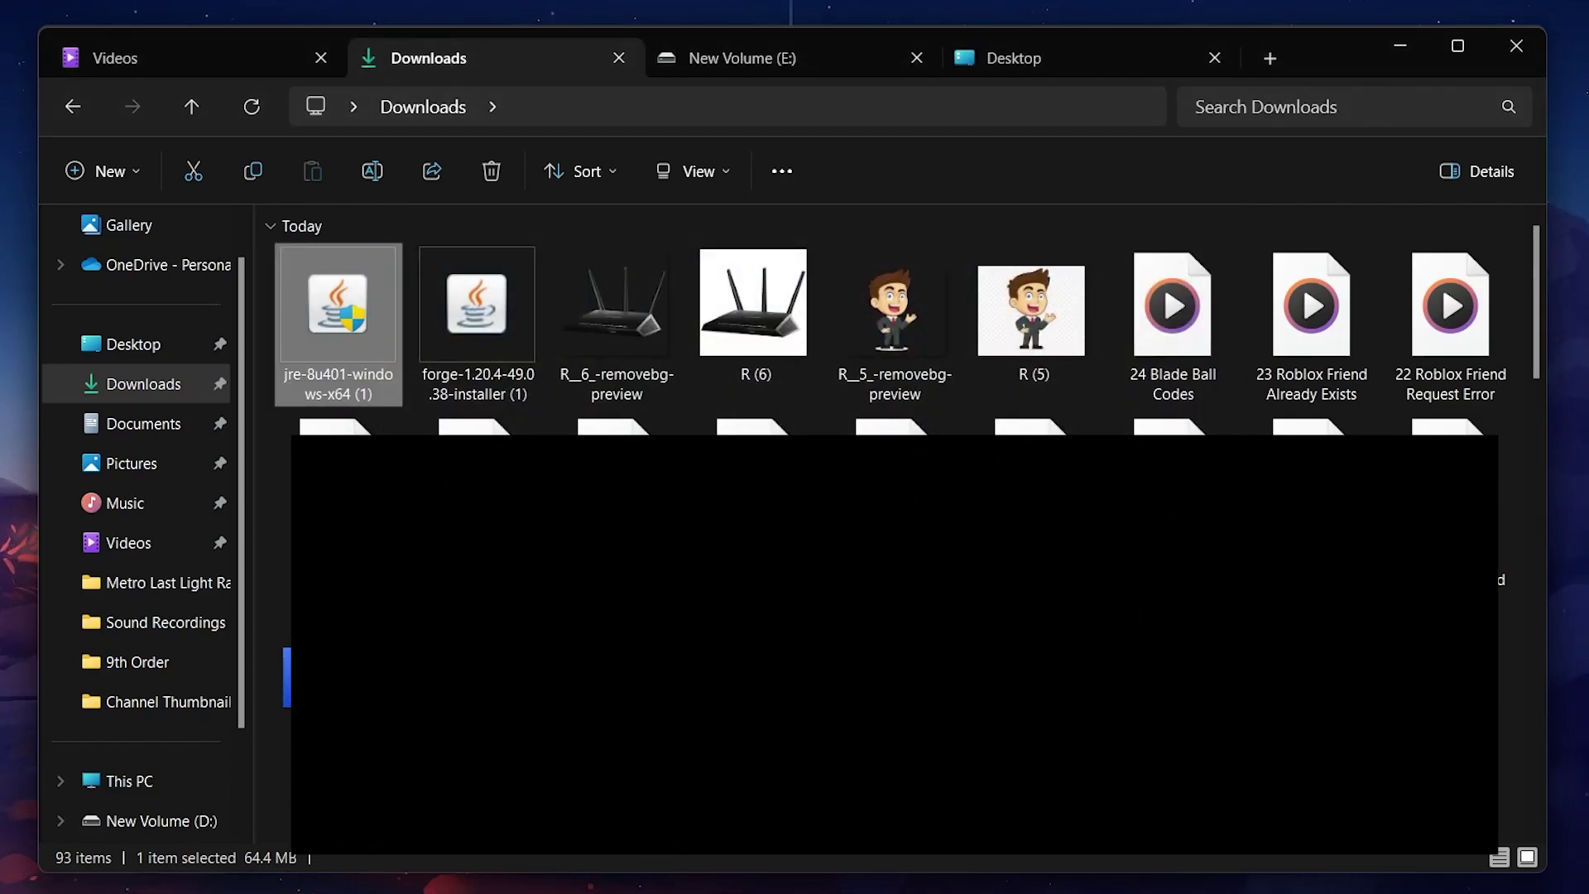
Install the 1.20.4-forge-49.0.38 client profile using the downloaded Forge installer.
{"action": "left_click", "coordinate": [455, 326]}
{"action": "right_click", "coordinate": [455, 326]}
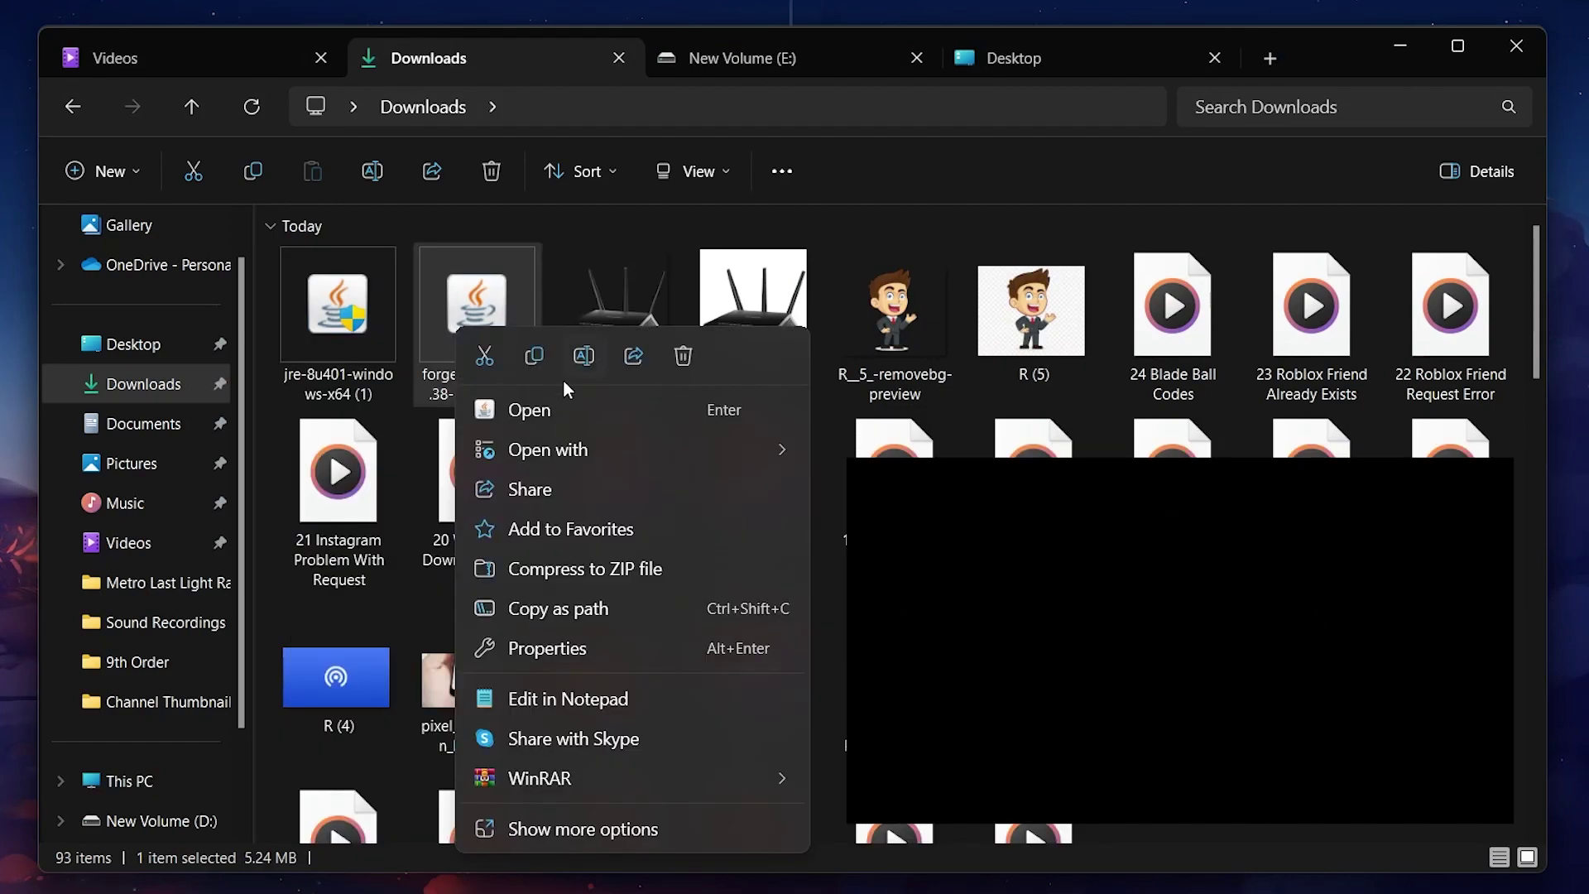
{"action": "left_click", "coordinate": [524, 411]}
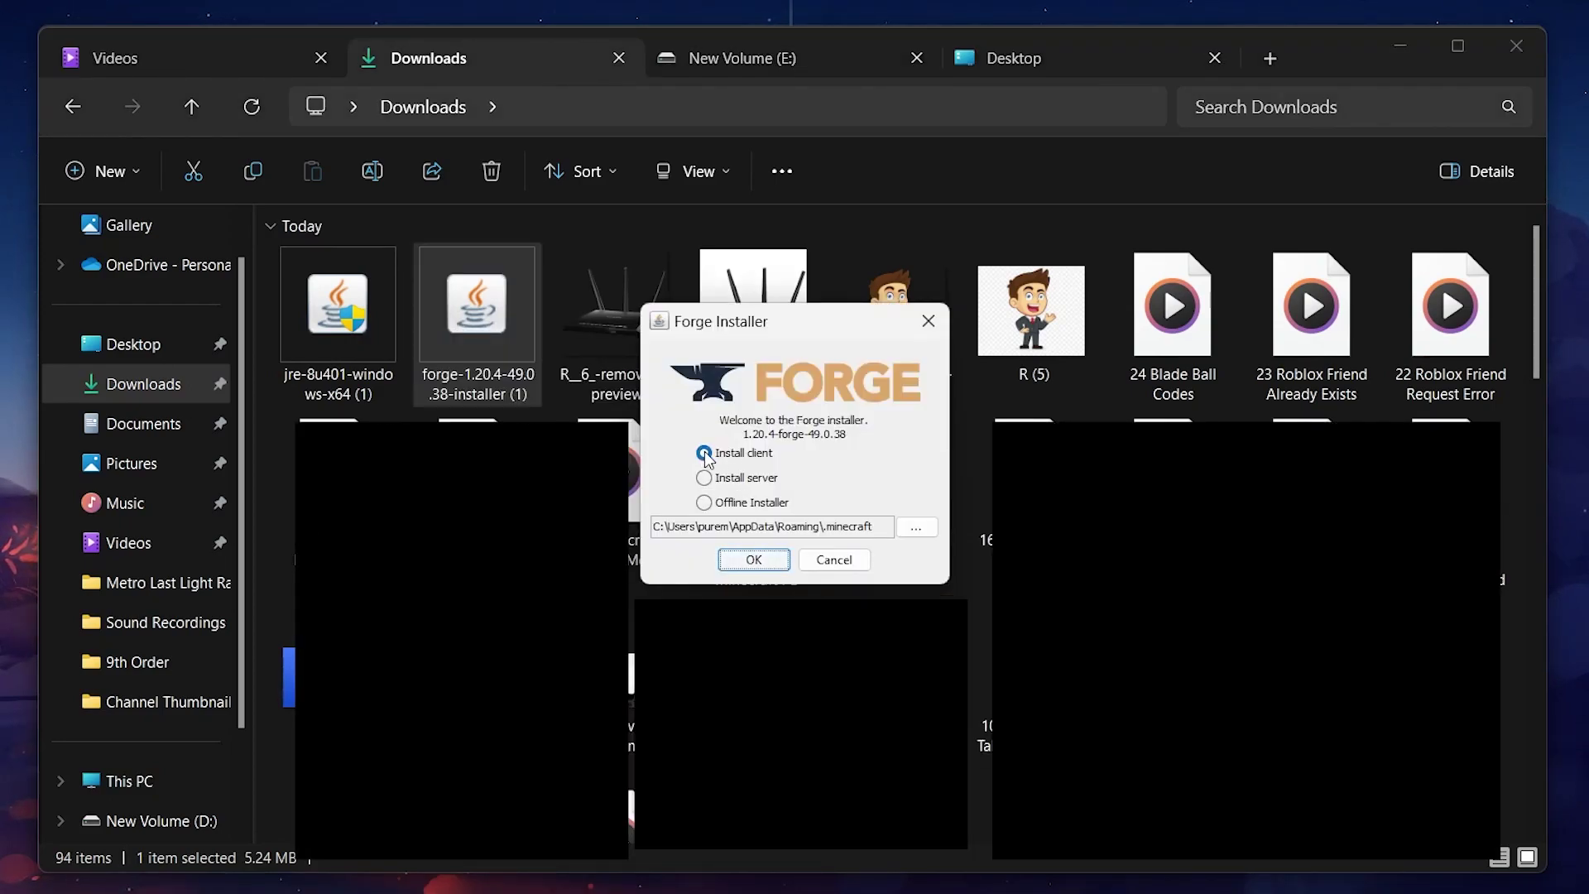
{"action": "left_click", "coordinate": [744, 567]}
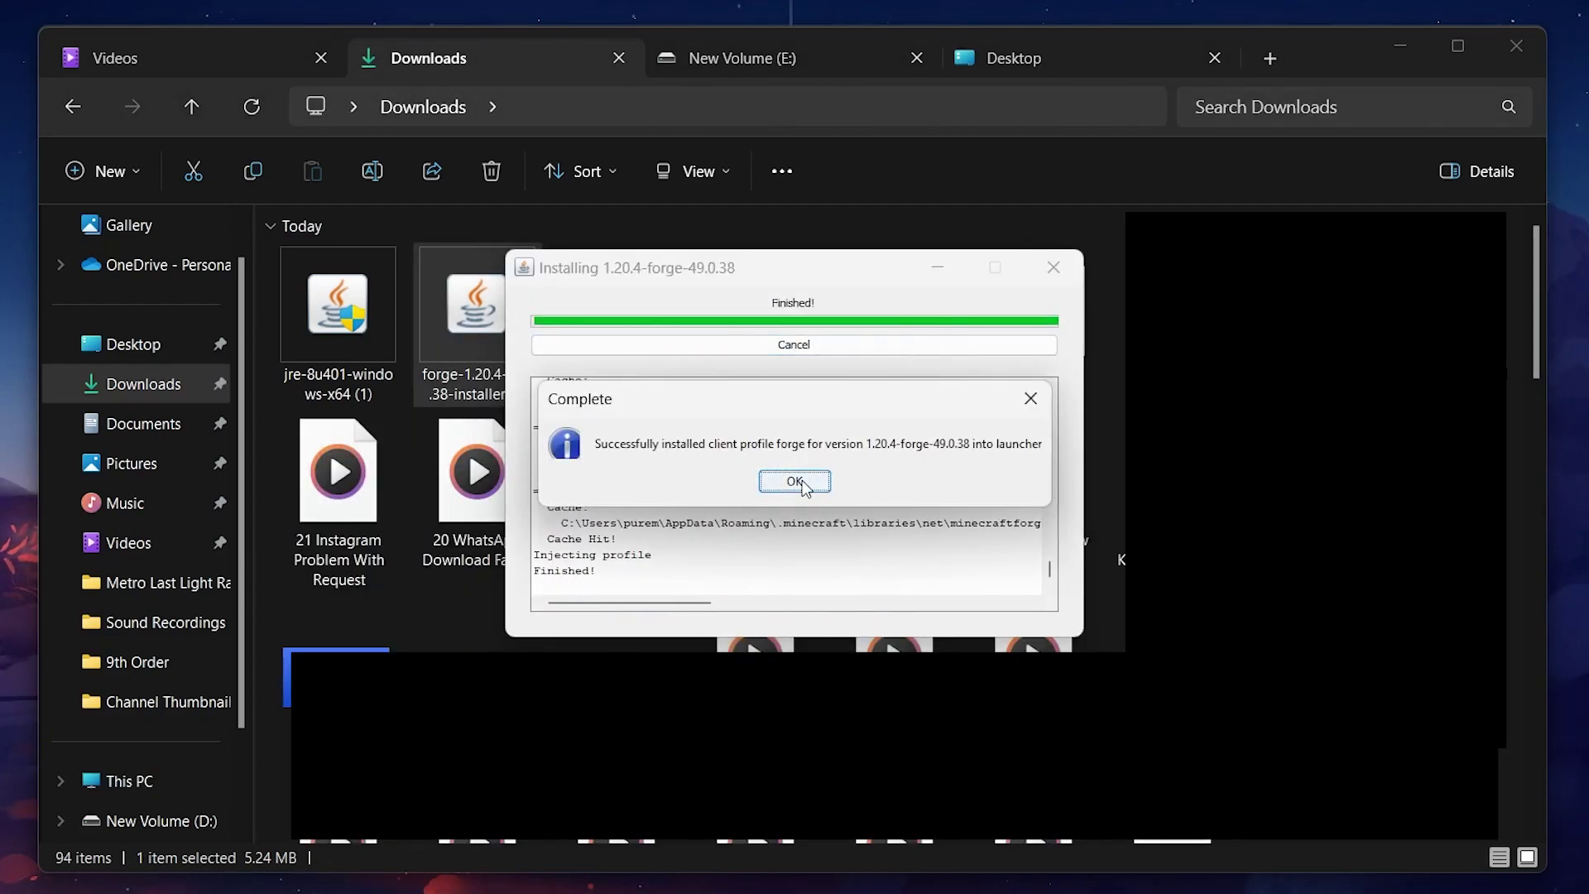
{"action": "left_click", "coordinate": [795, 482]}
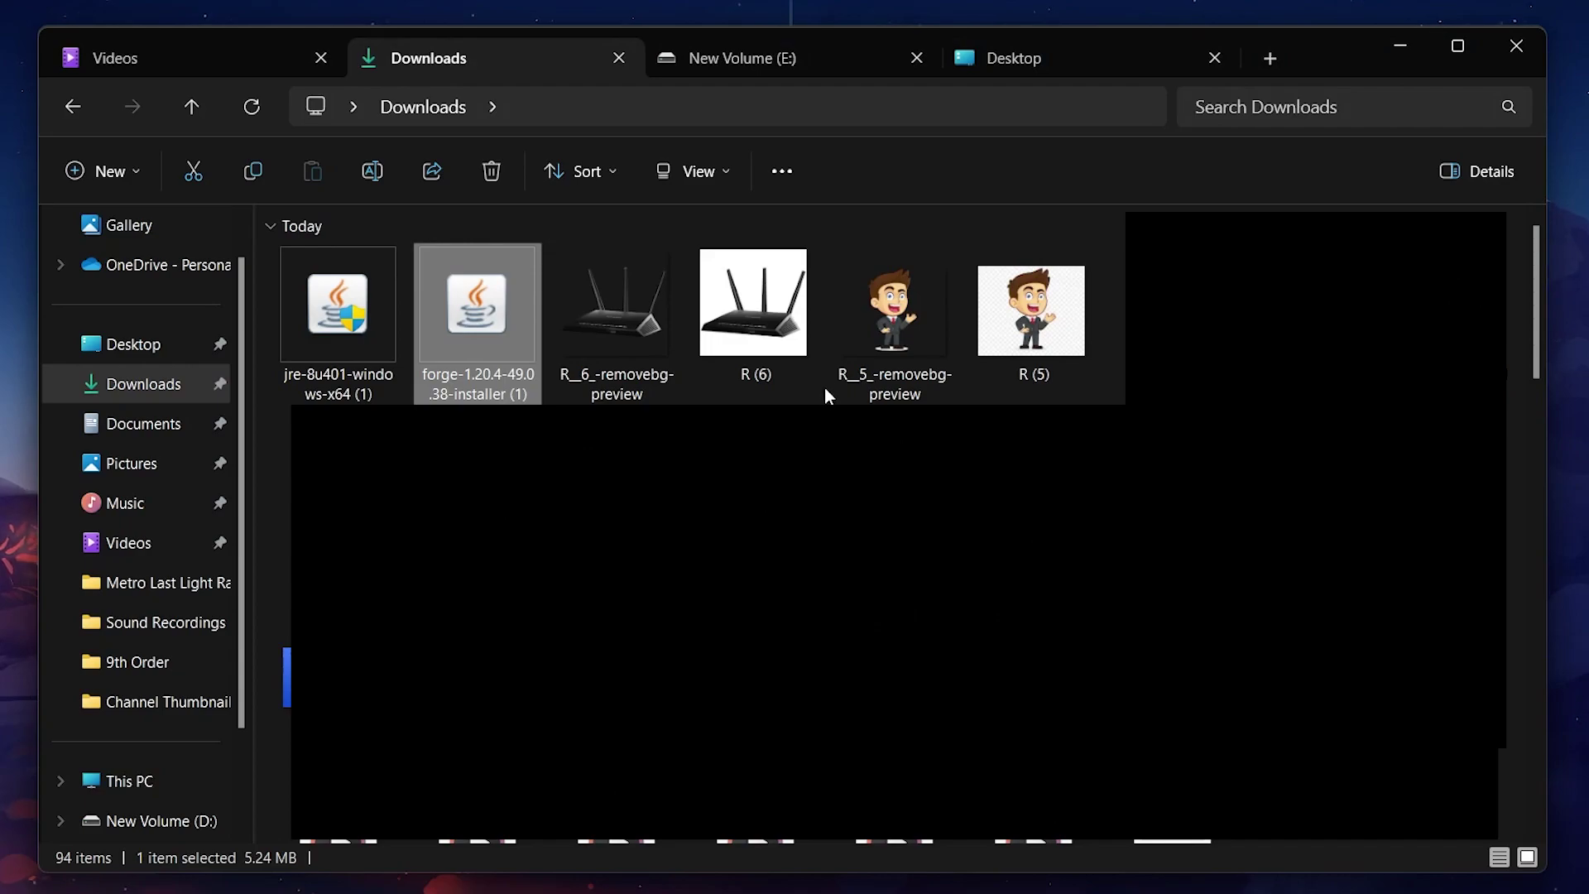
Open the AppData Roaming folder by searching %appdata%.
{"action": "key", "text": "super"}
{"action": "type", "text": "%"}
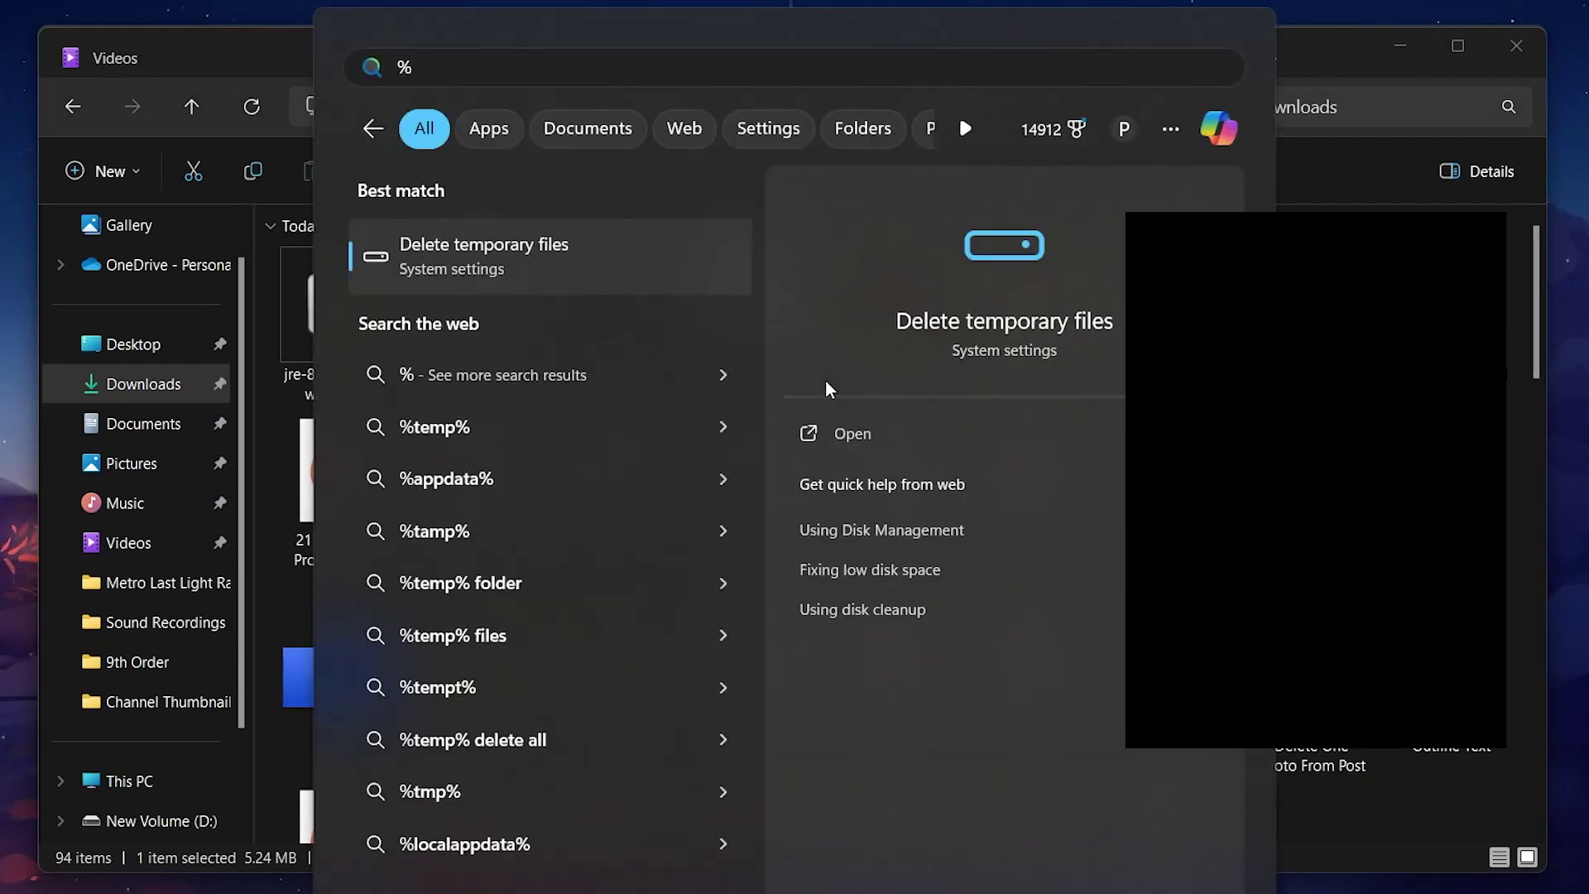
{"action": "type", "text": "appdata%"}
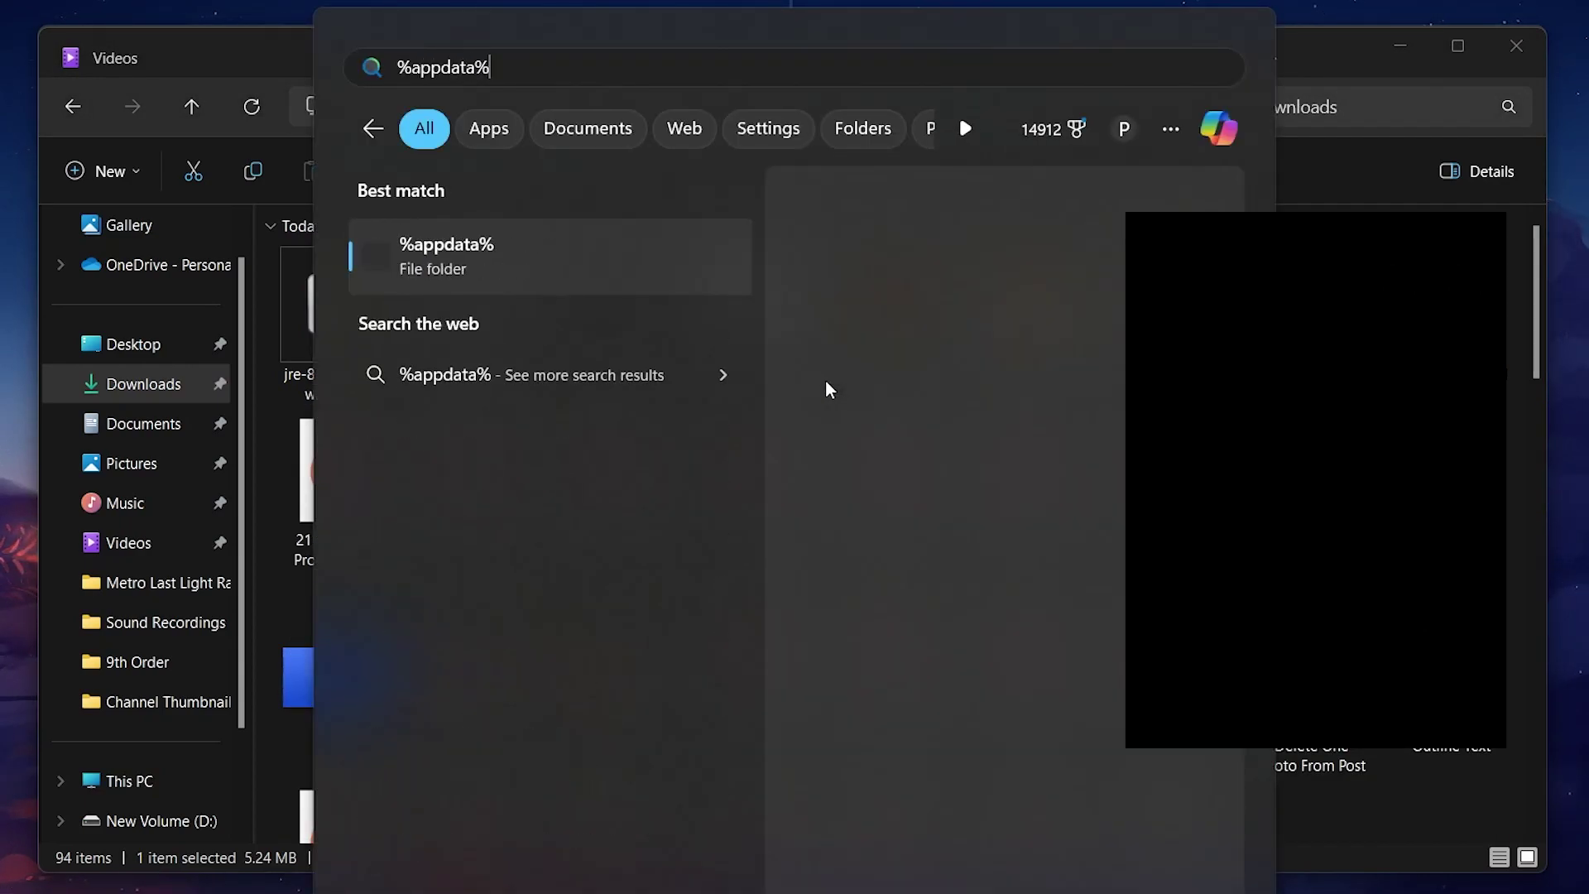
{"action": "key", "text": "Return"}
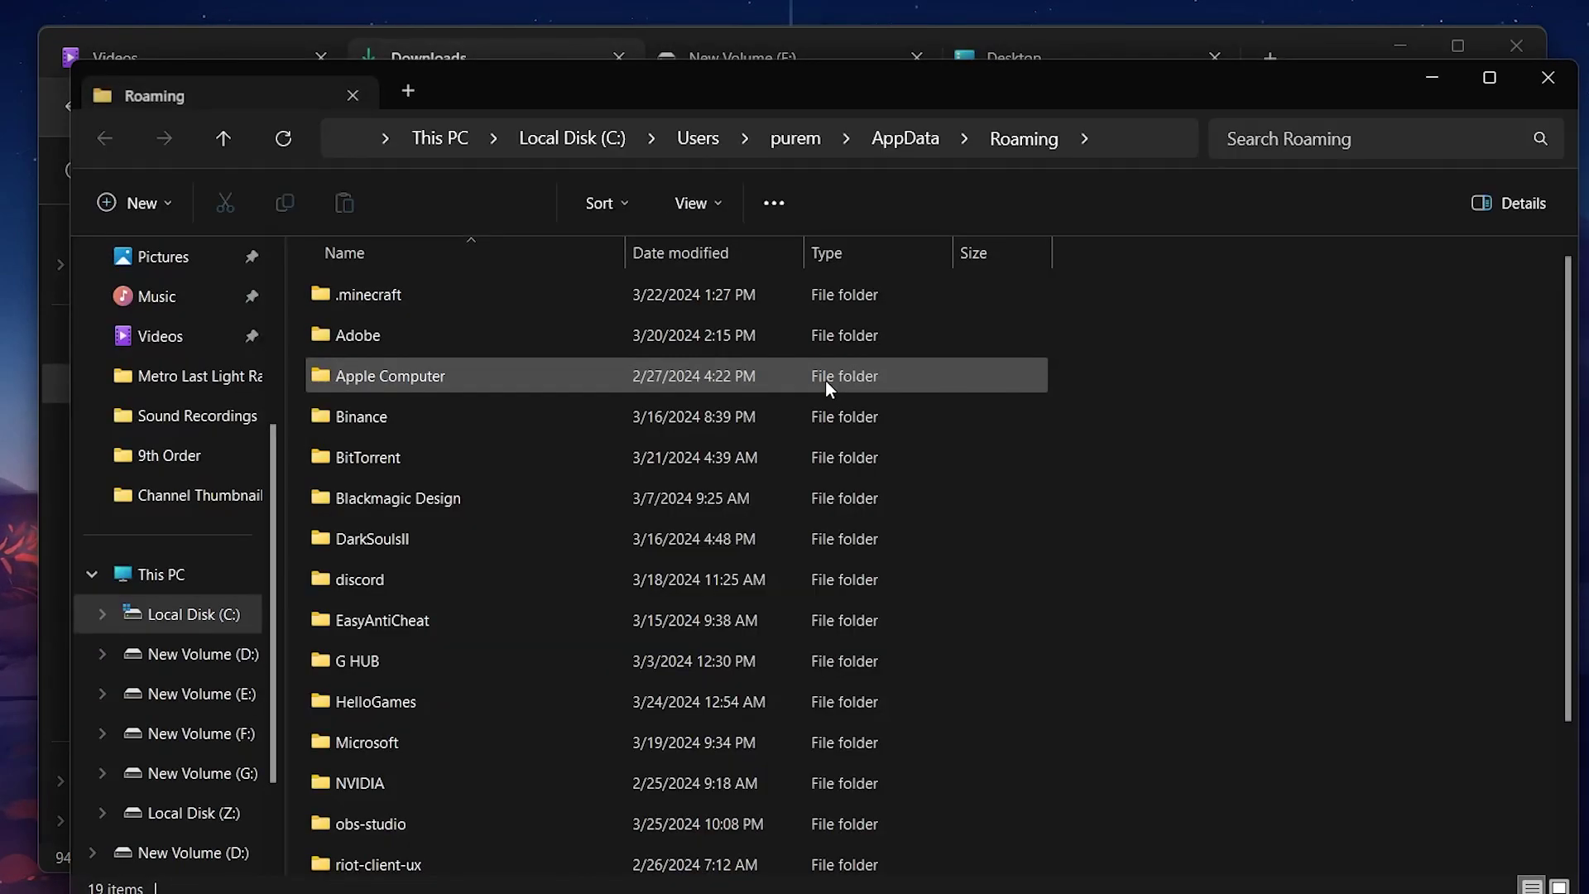
Move the AppleSkin jar from the Desktop into .minecraft > mods.
{"action": "left_click", "coordinate": [1018, 55]}
{"action": "left_click", "coordinate": [672, 418]}
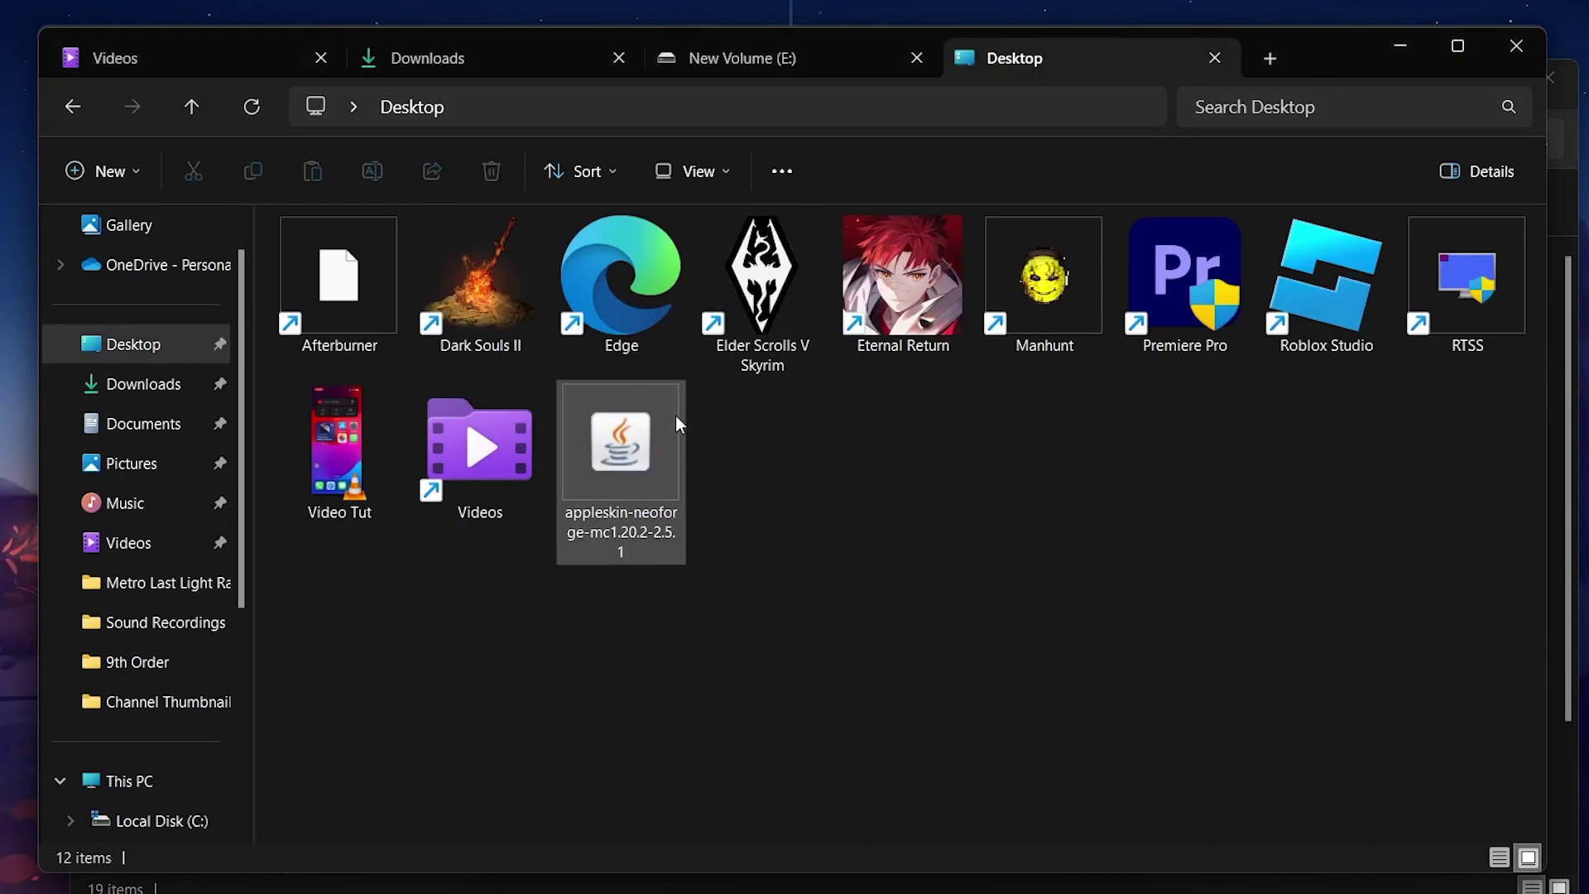
{"action": "key", "text": "ctrl+x"}
{"action": "key", "text": "alt+Tab"}
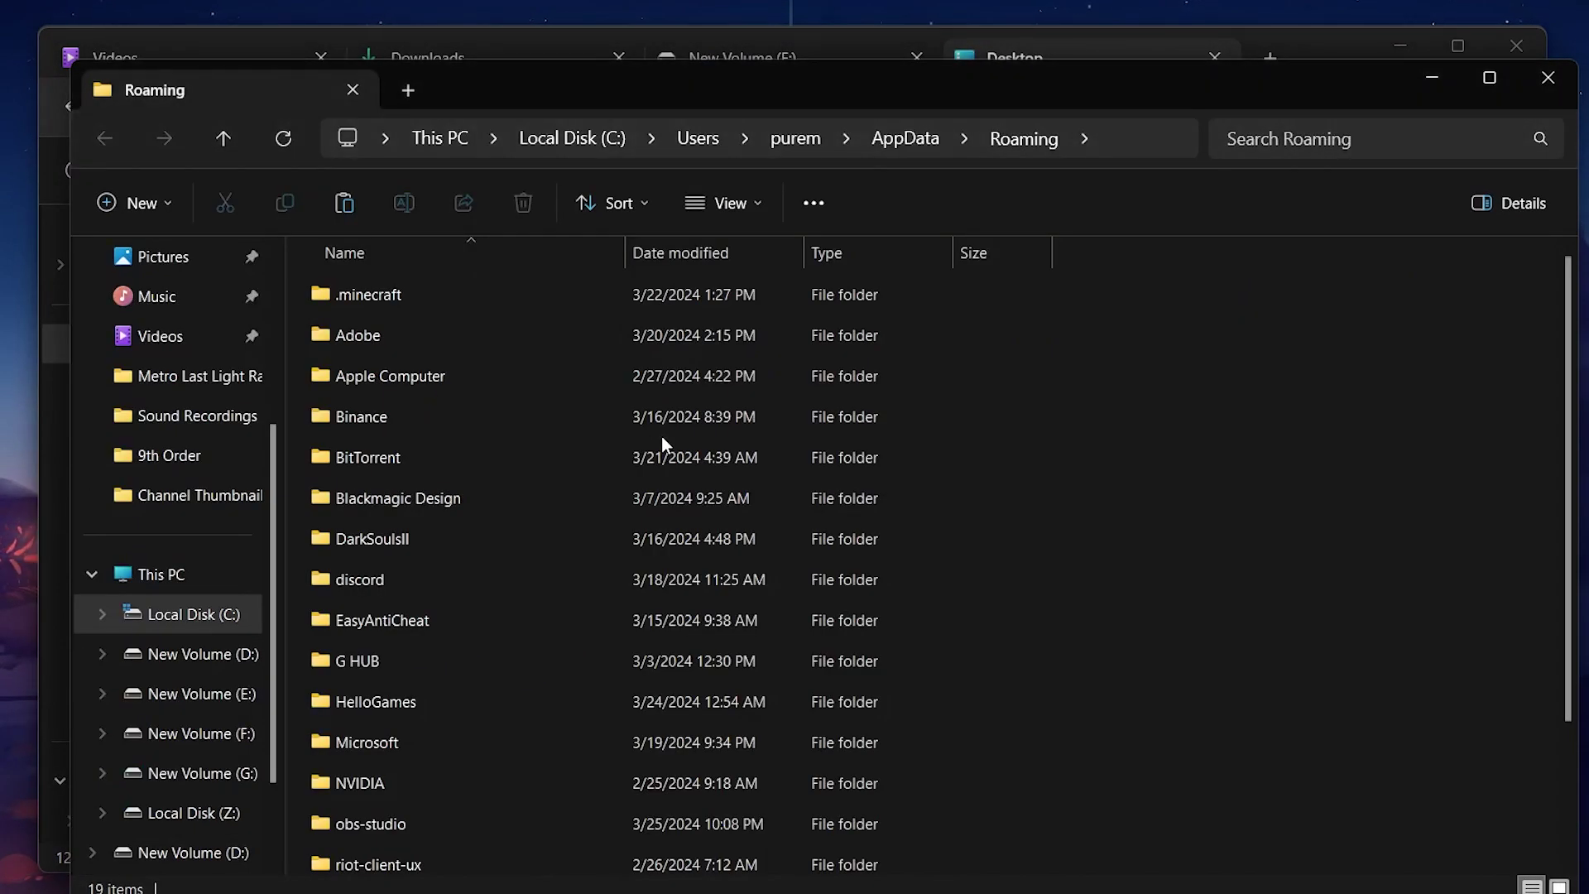
{"action": "double_click", "coordinate": [434, 297]}
{"action": "double_click", "coordinate": [406, 529]}
{"action": "key", "text": "ctrl+a"}
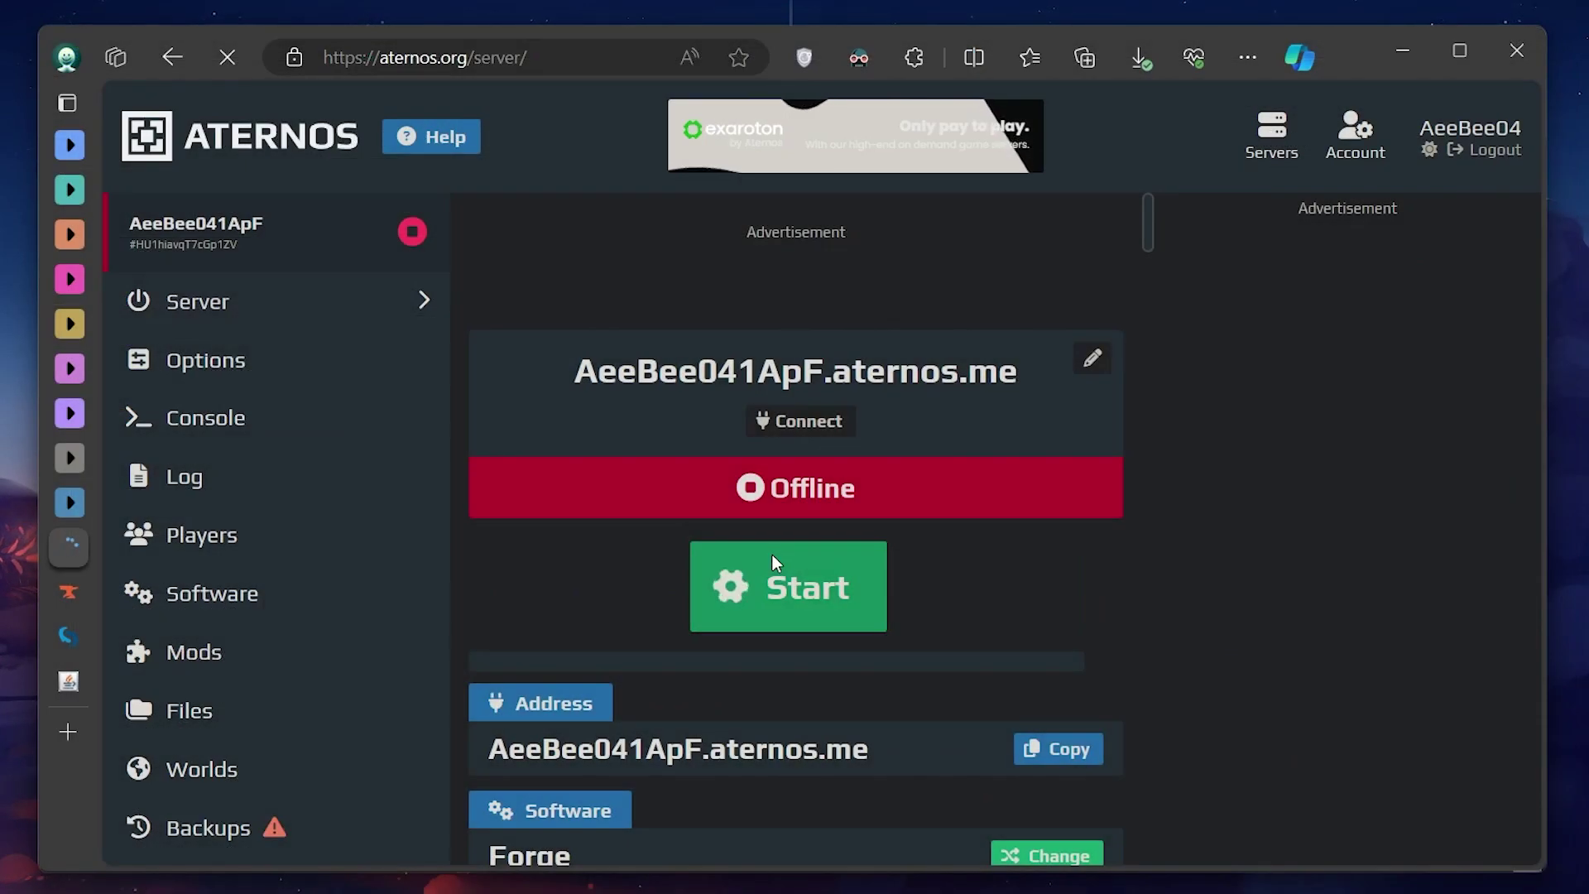
Start the Aternos Forge server and accept the Minecraft EULA.
{"action": "left_click", "coordinate": [772, 556]}
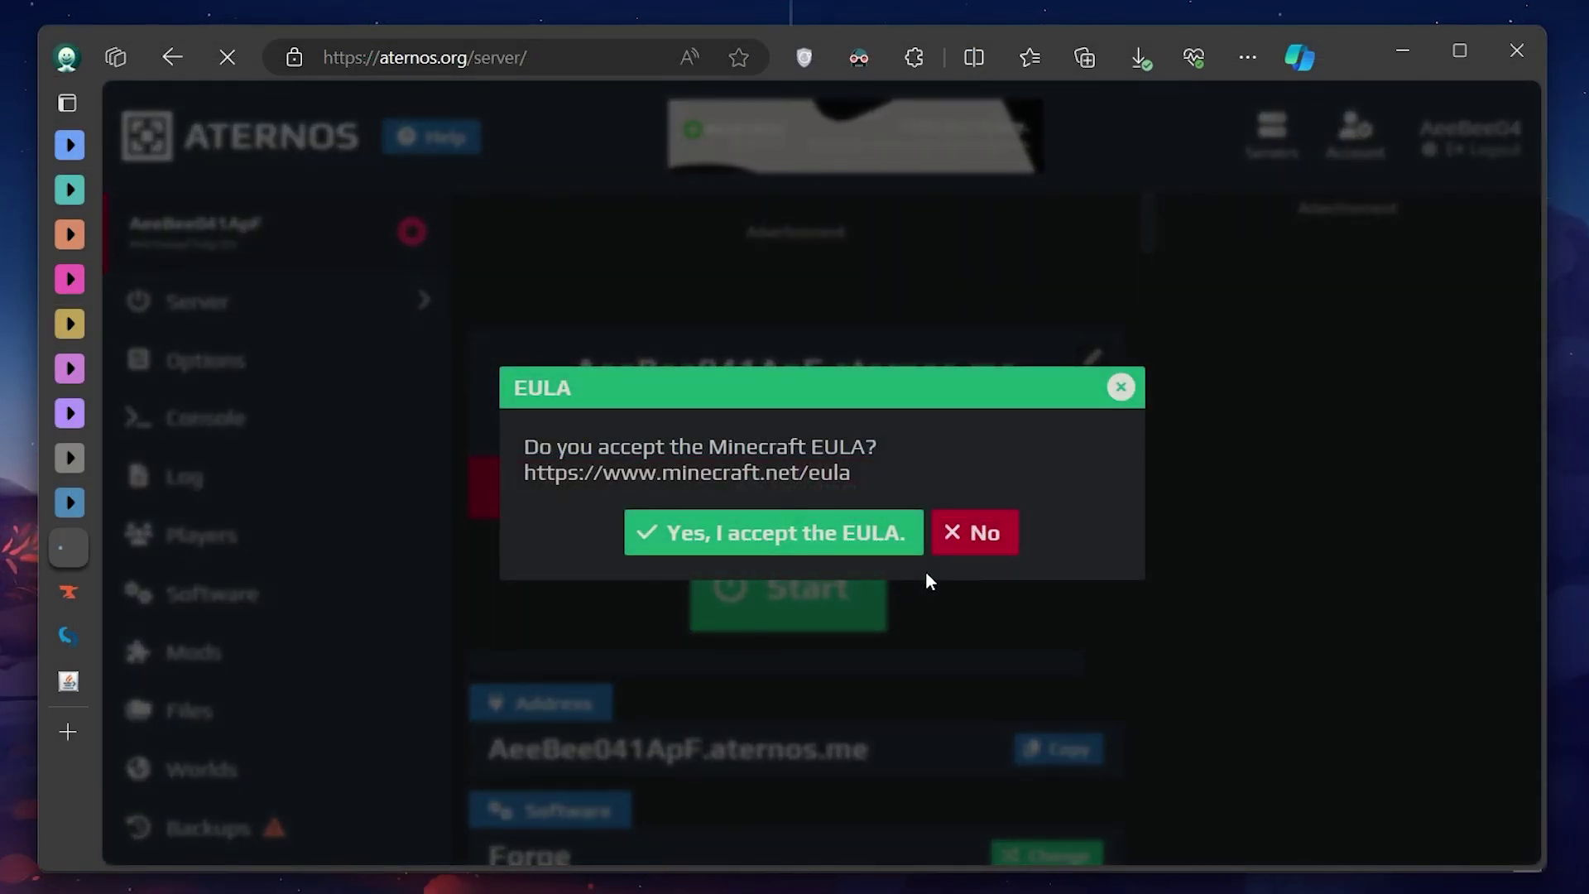
{"action": "left_click", "coordinate": [897, 543]}
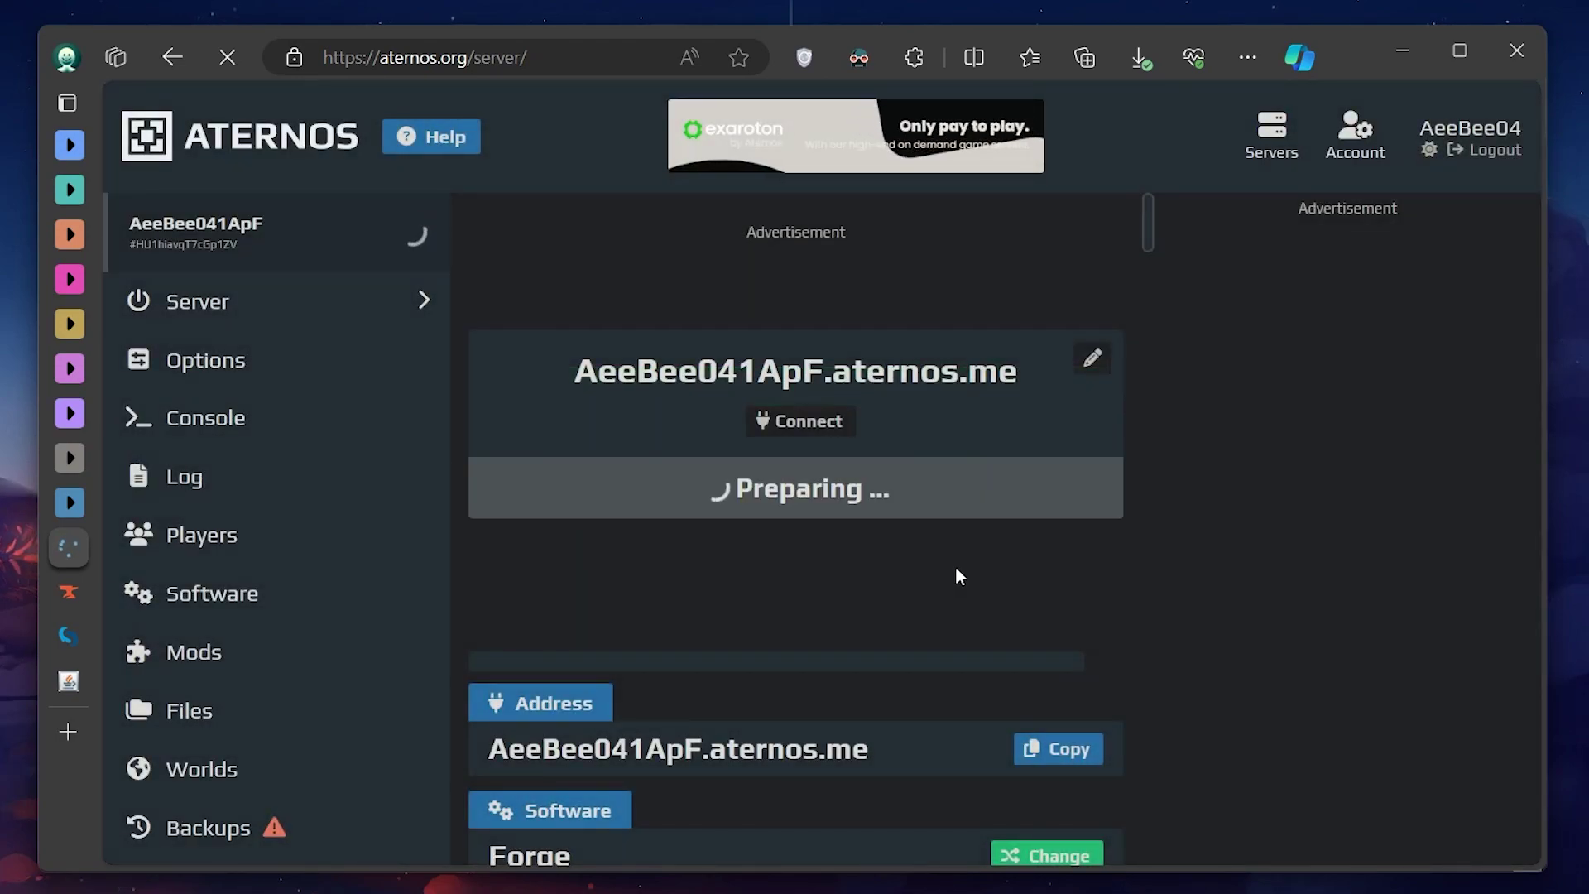